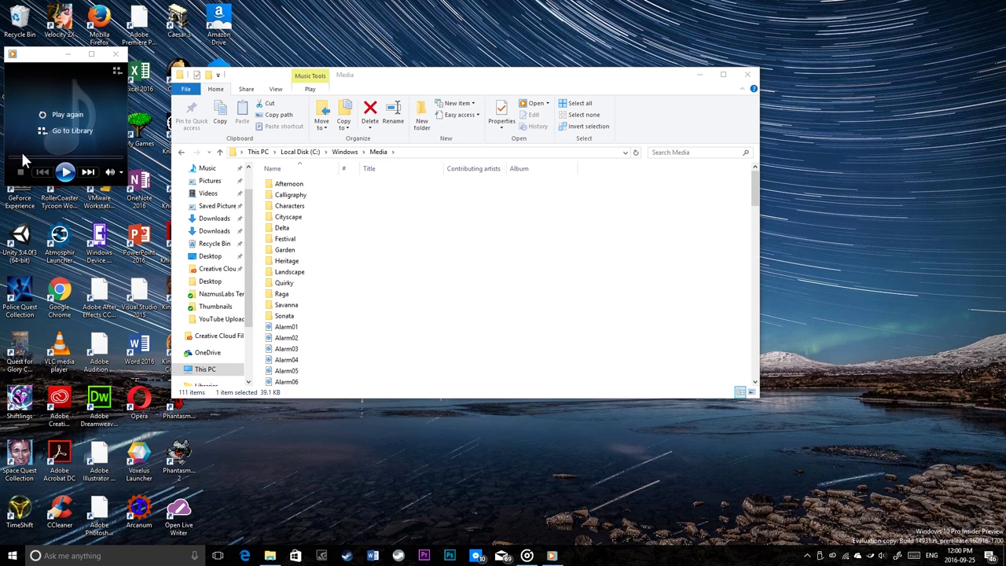
Open 'Updating to Windows 10 Build 14931' from Videos > YouTube Uploads and pause it in Films & TV
left_click(523, 556)
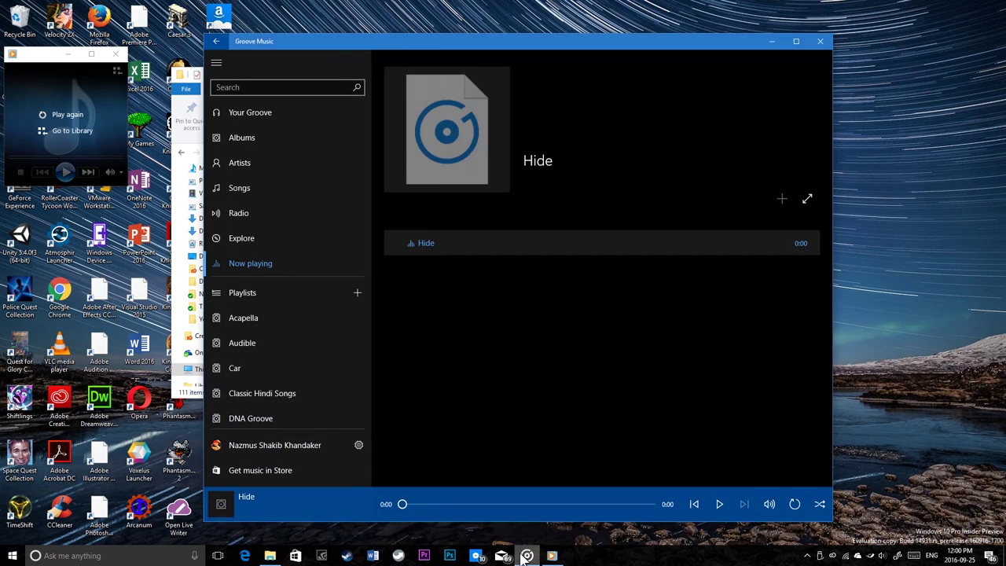
left_click(522, 556)
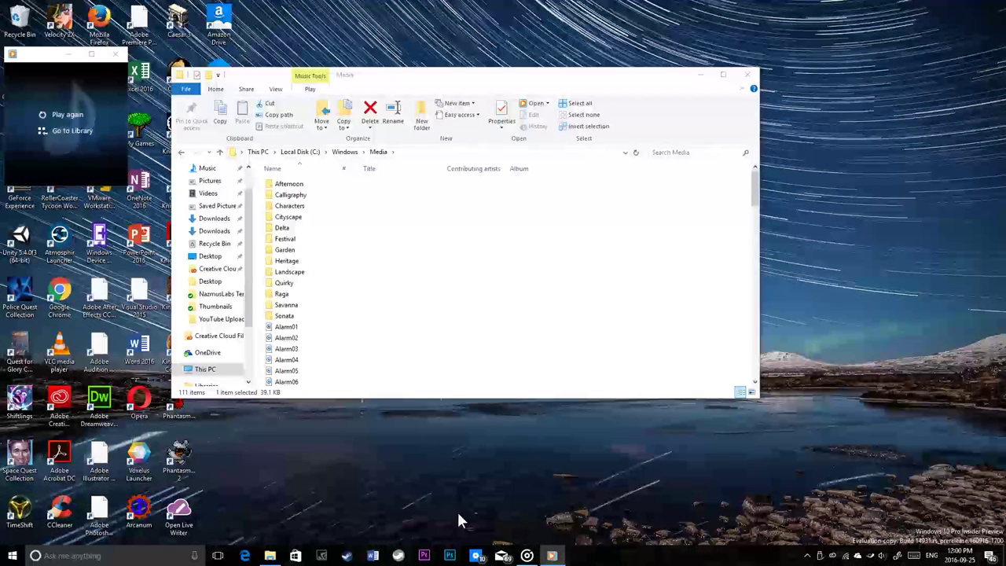
left_click(207, 192)
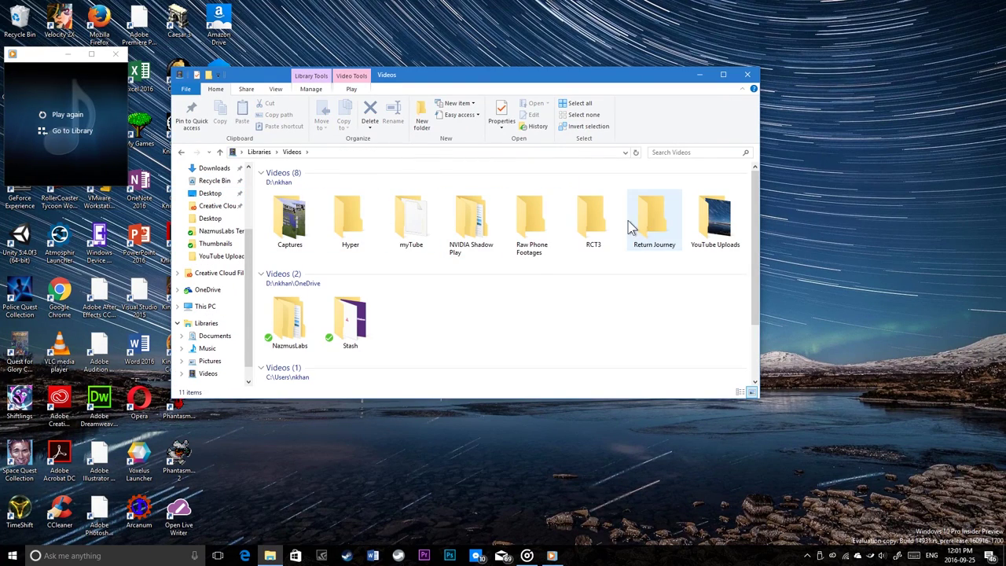
left_click(730, 227)
double_click(729, 227)
double_click(349, 220)
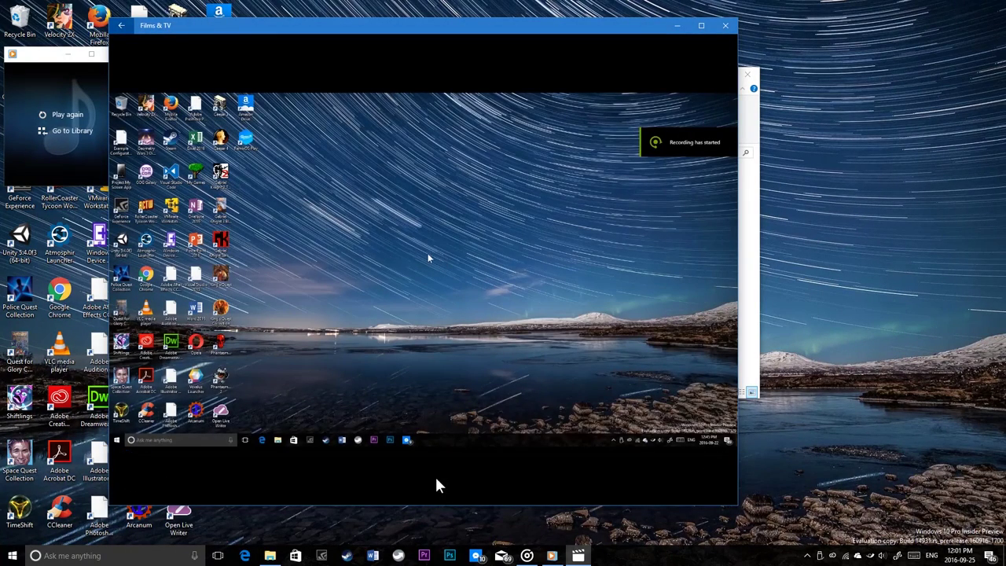
left_click(397, 253)
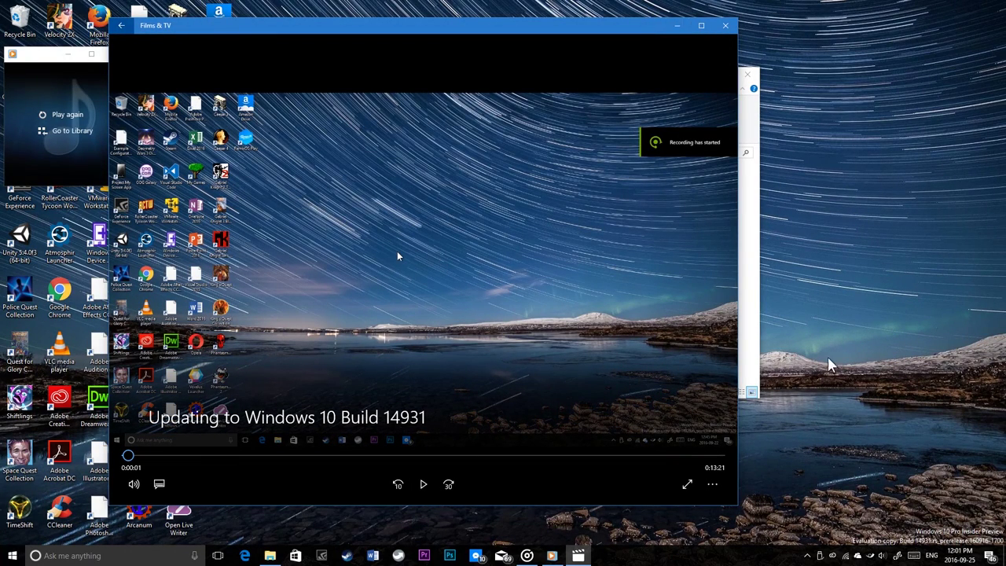
Turn on Magnifier at double size and adjust the speaker volume in the standard flyout
key("super+plus")
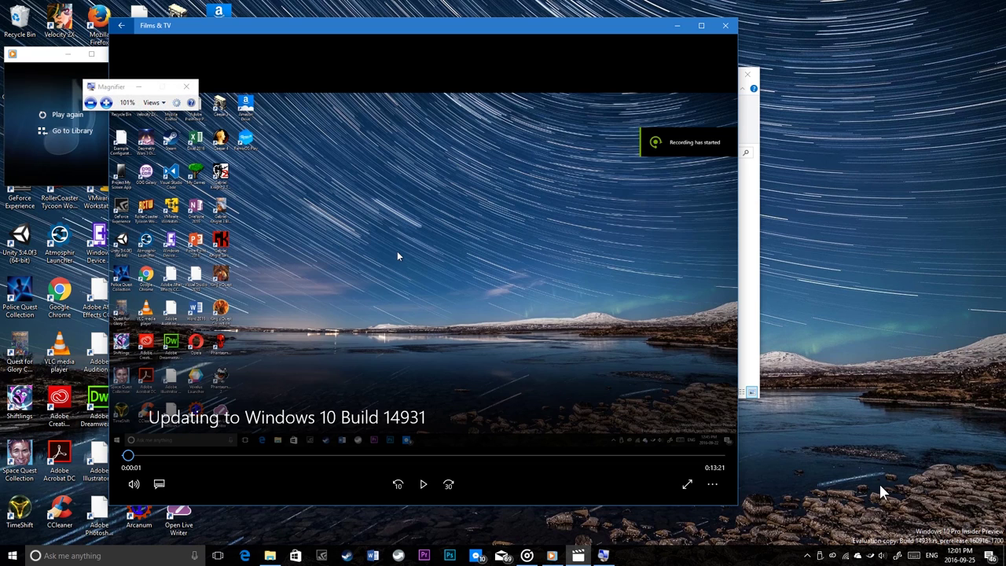
key("super+plus")
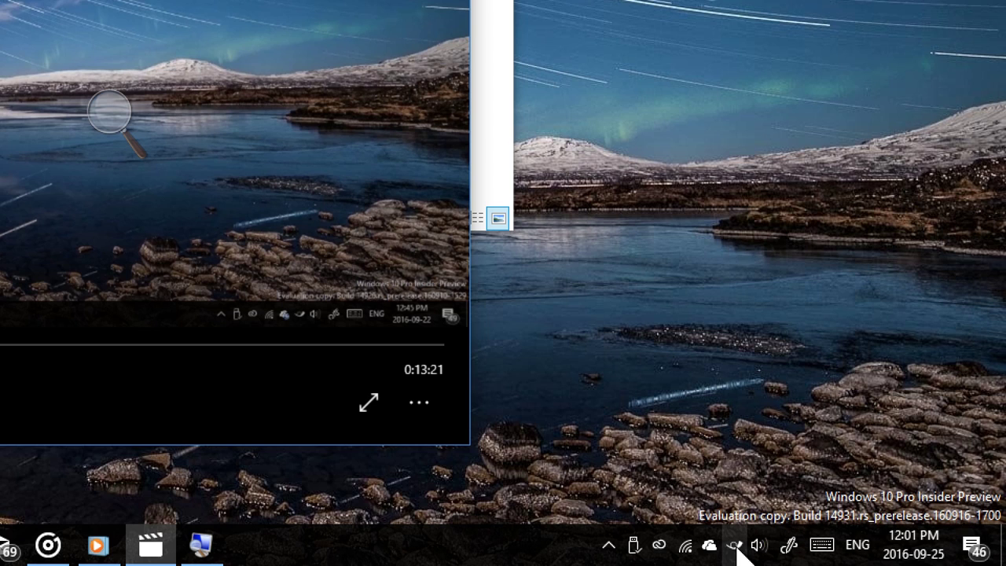
left_click(764, 550)
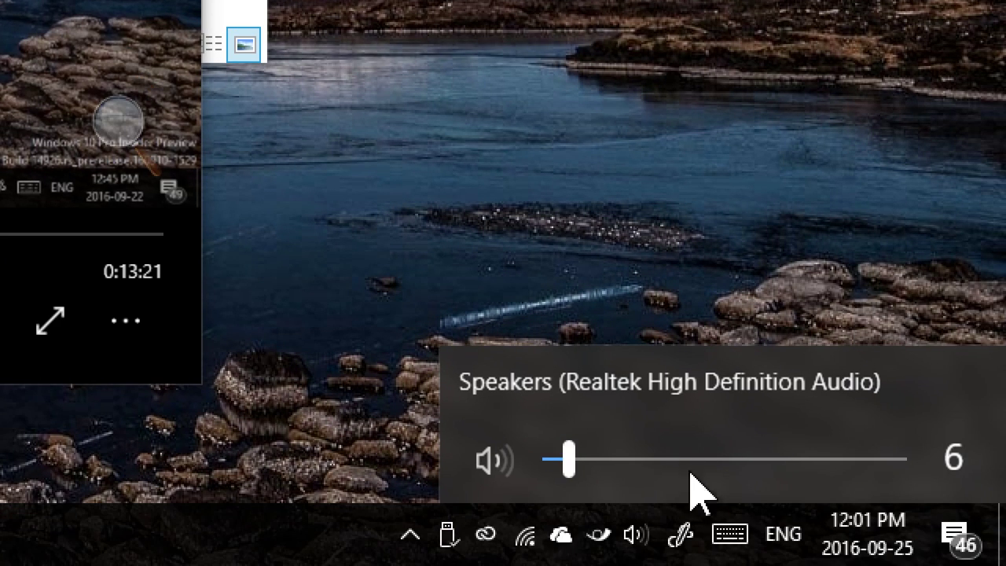
mouse_move(568, 471)
left_mouse_down()
mouse_move(586, 473)
mouse_move(566, 473)
left_mouse_up()
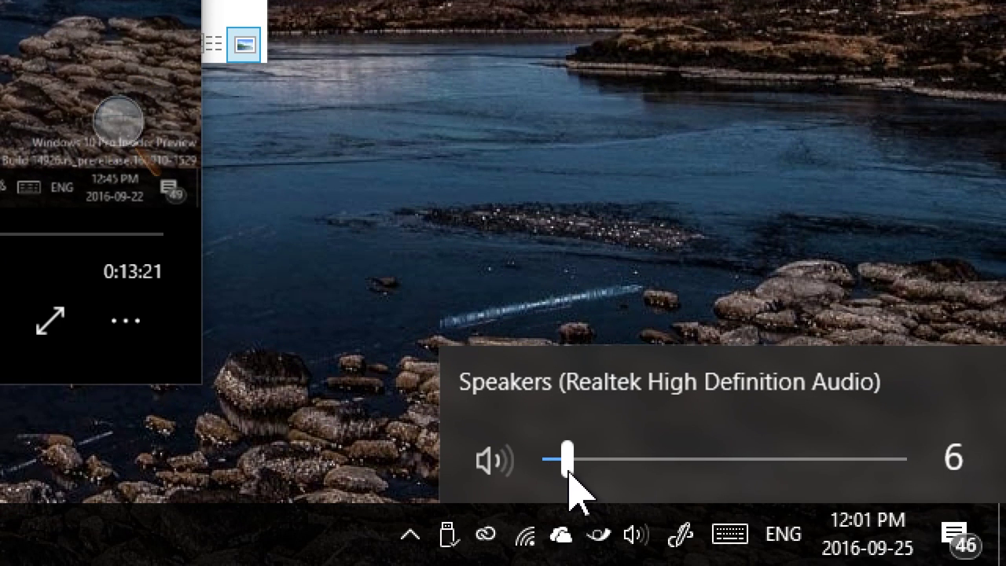
left_click(741, 25)
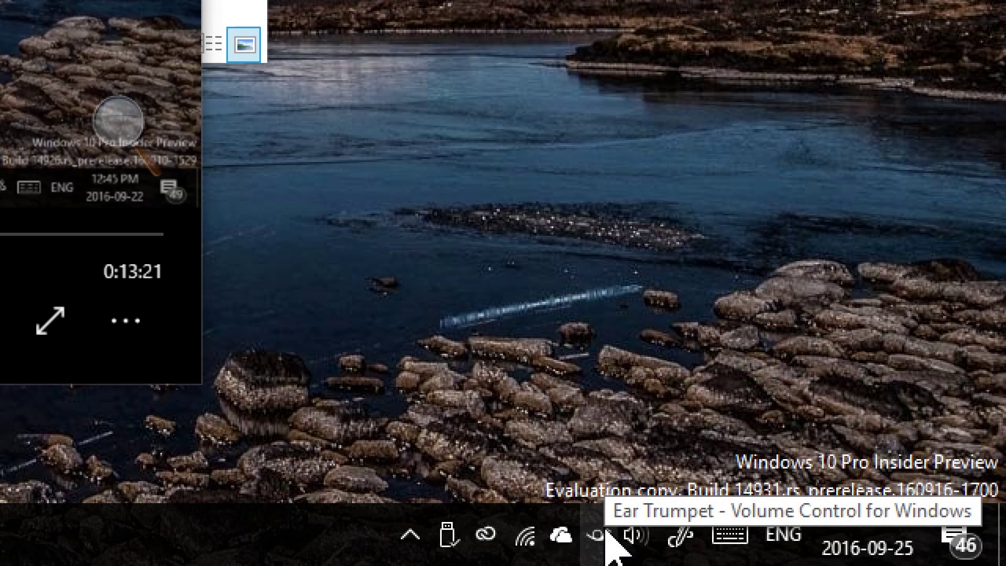
Set the speaker volume to 15 and show Ear Trumpet's mixer with every app at 100
left_click(597, 534)
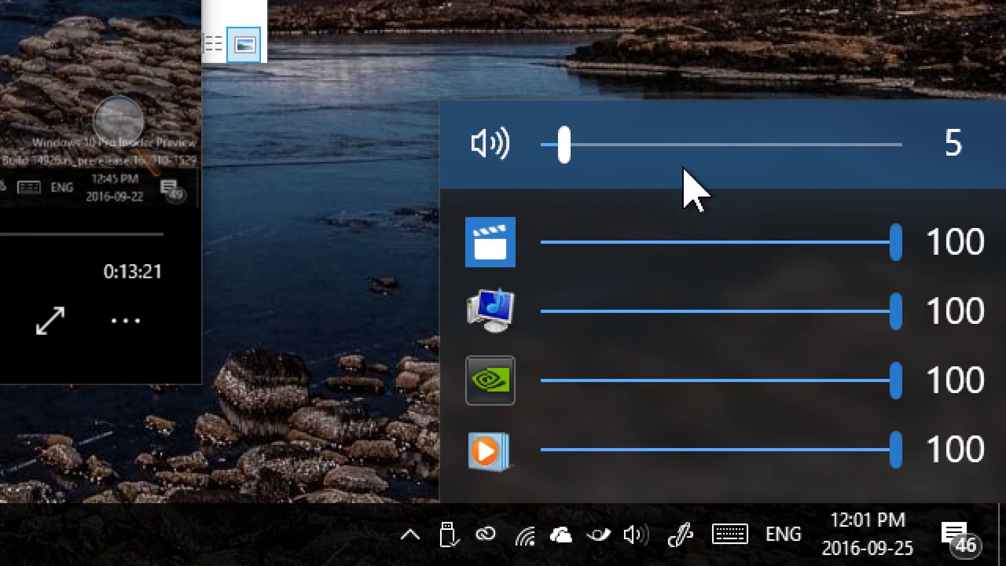
left_click(631, 534)
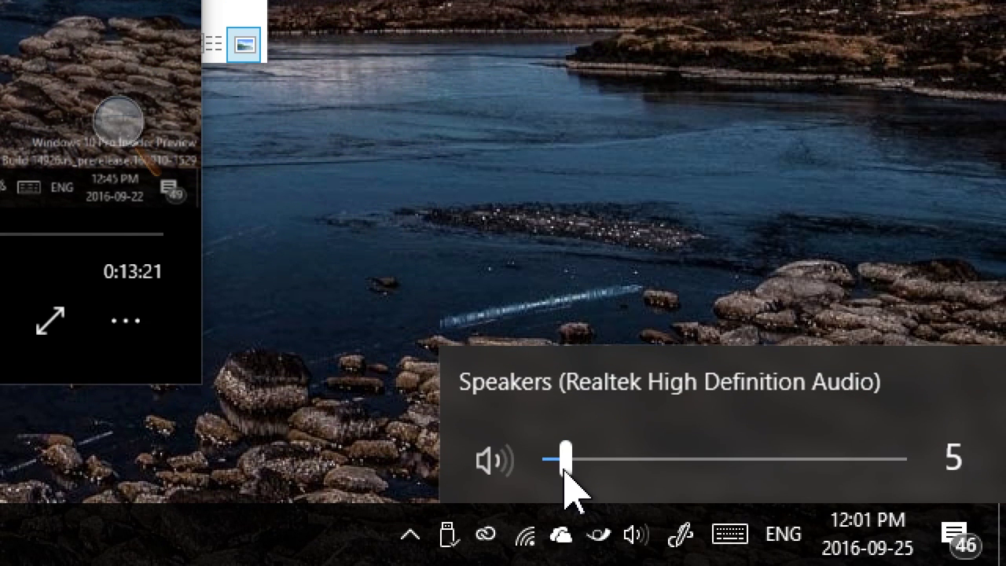
left_click_drag(566, 464, 602, 463)
left_click(598, 534)
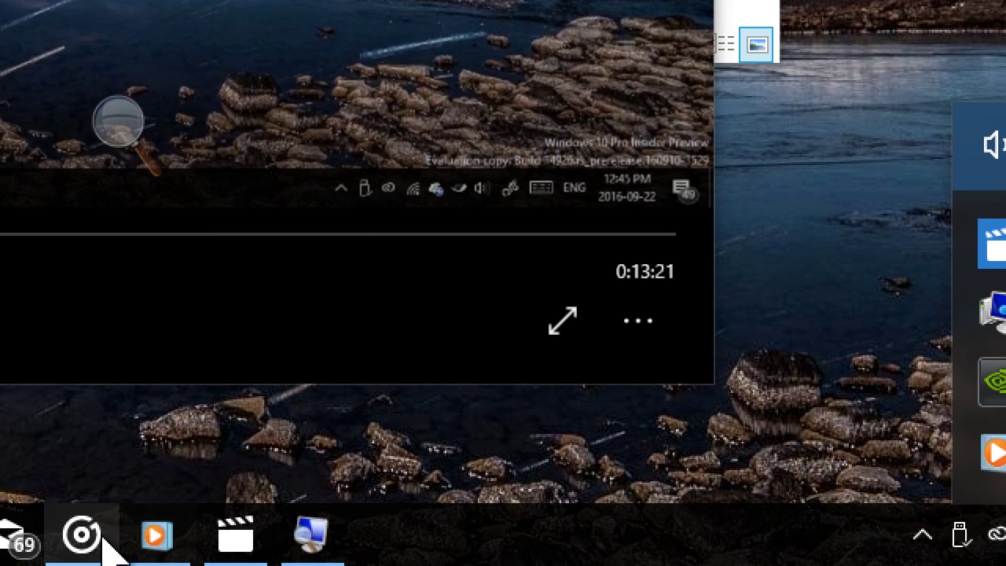
left_click(101, 538)
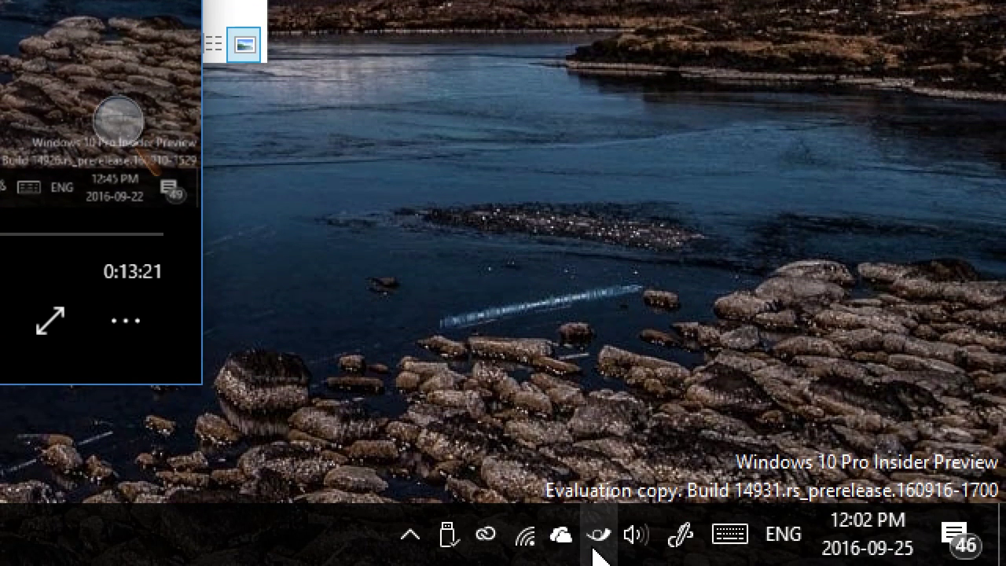
left_click(594, 549)
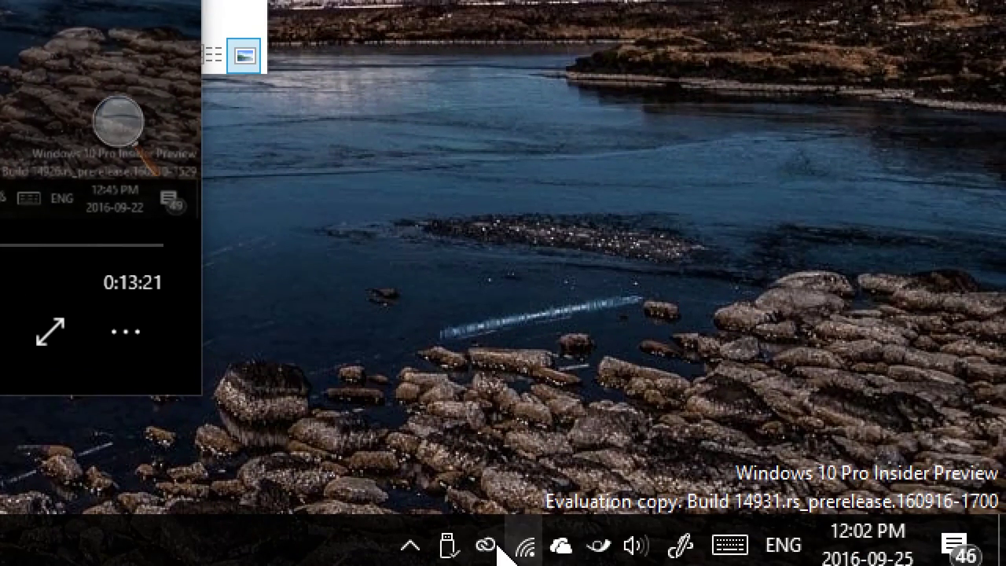
left_click(595, 548)
Close the mixer, Messenger and Creative Cloud, and start the video playing
left_click(681, 78)
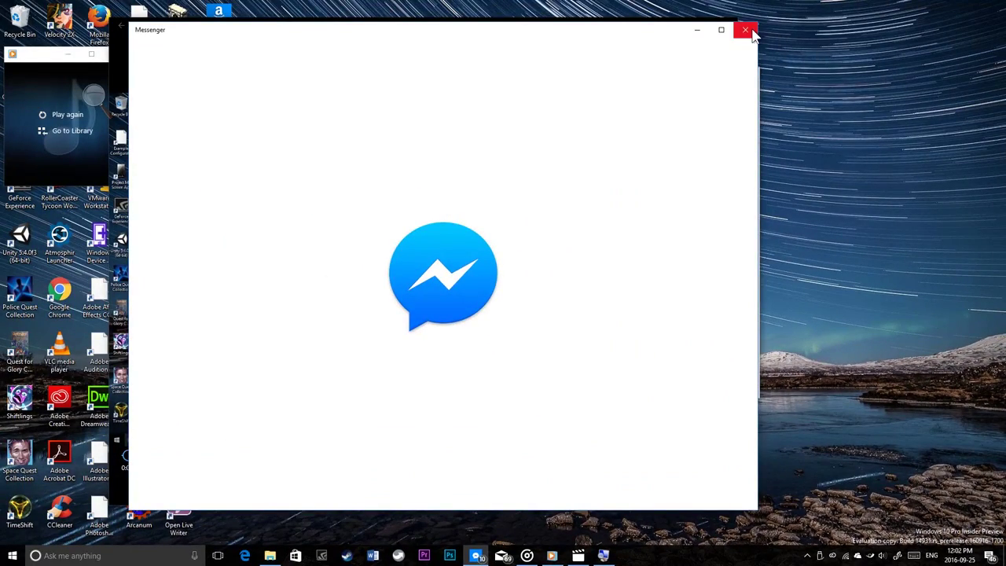
left_click(744, 30)
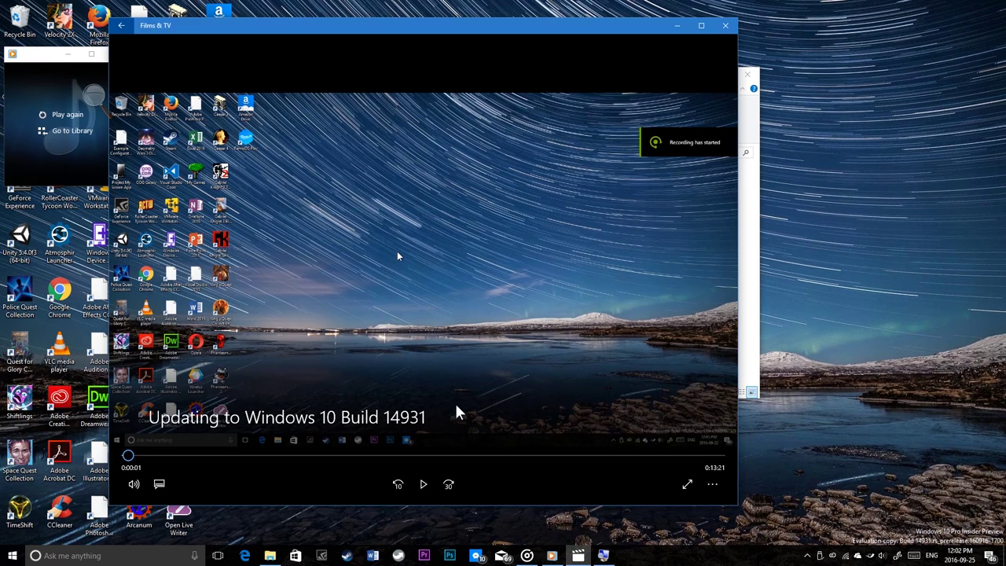
left_click(423, 484)
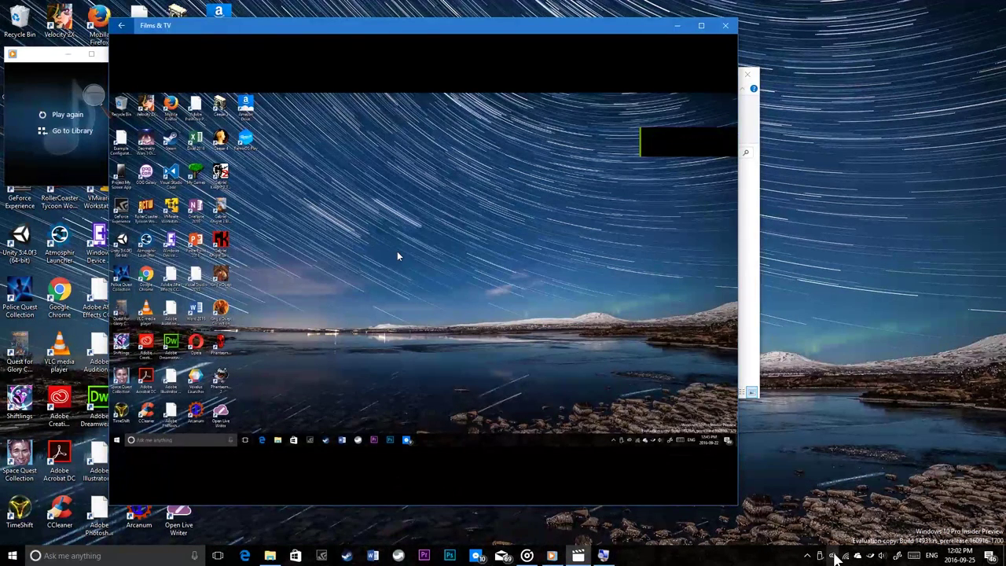
left_click(834, 556)
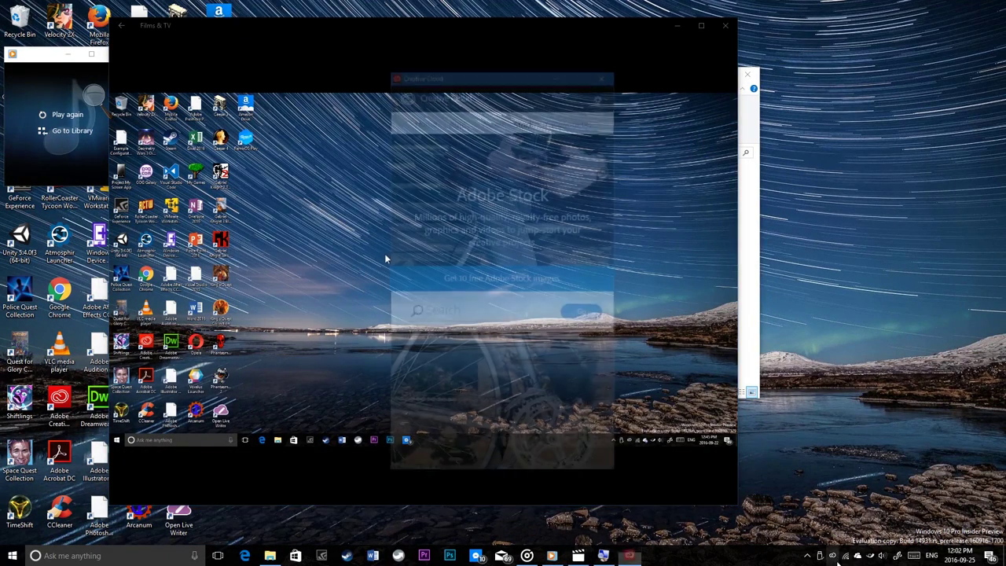
left_click(607, 72)
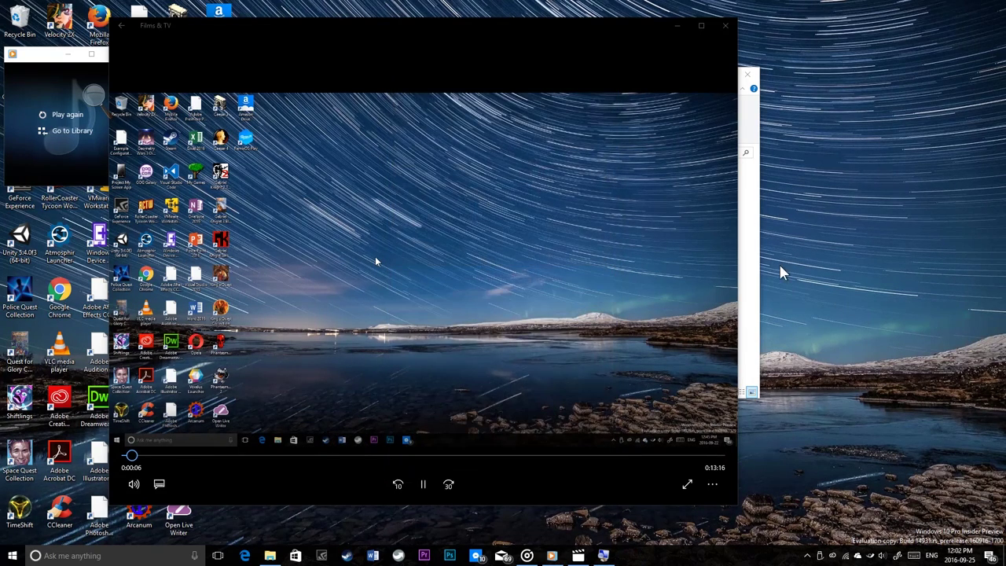
left_click(423, 484)
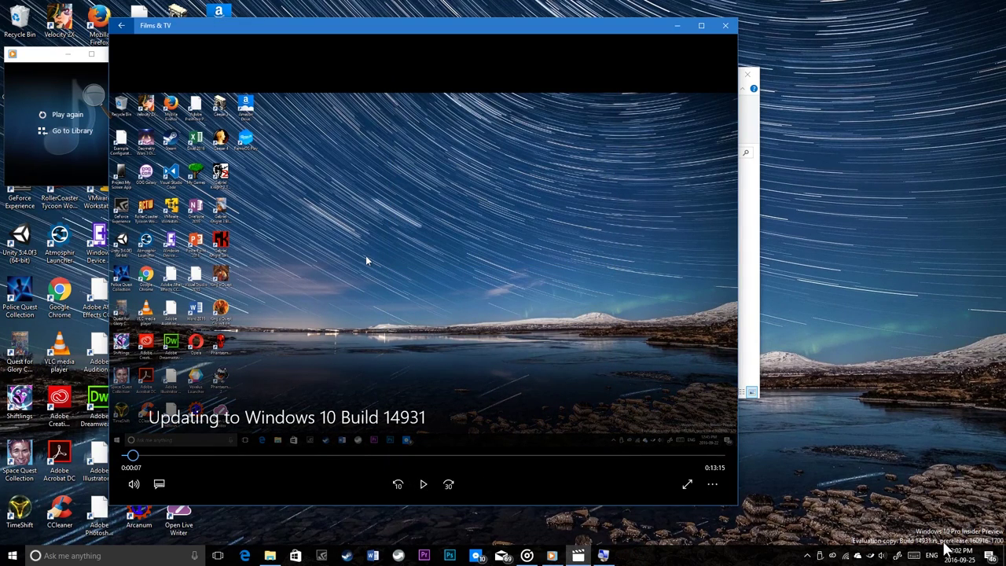
During playback, lower the Films & TV slider and raise the master volume in Ear Trumpet
left_click(870, 556)
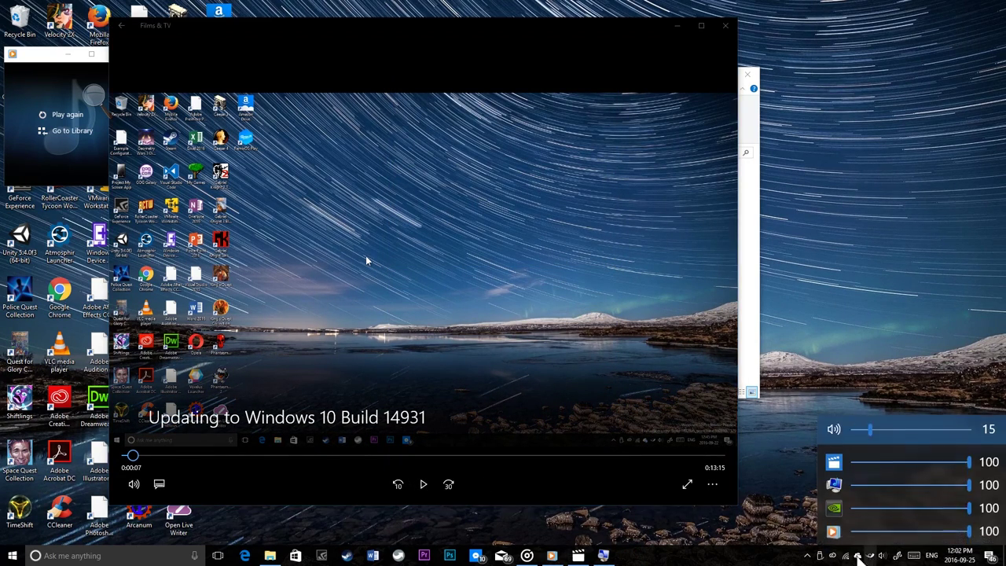
left_click(425, 484)
left_click(869, 557)
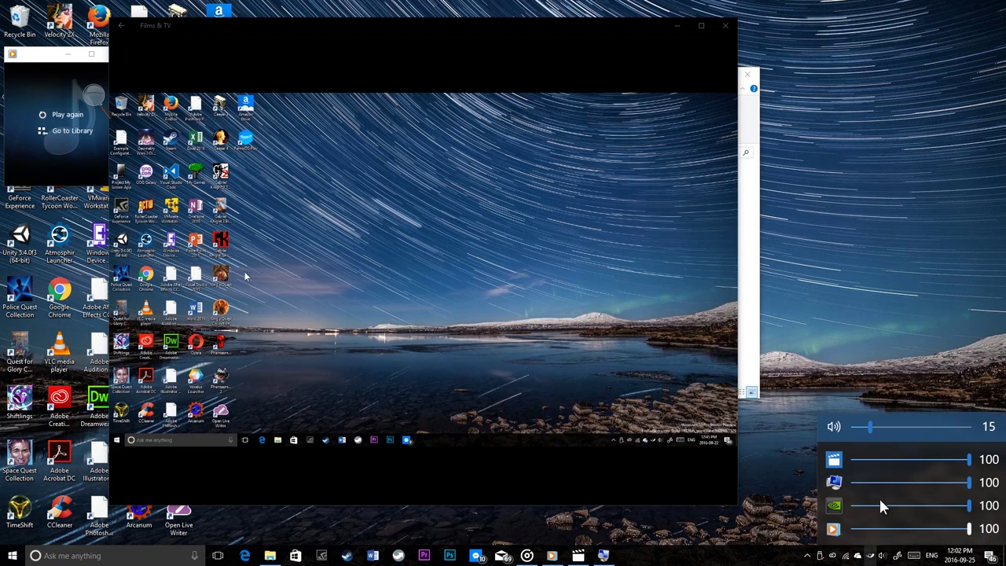
left_click_drag(898, 459, 812, 457)
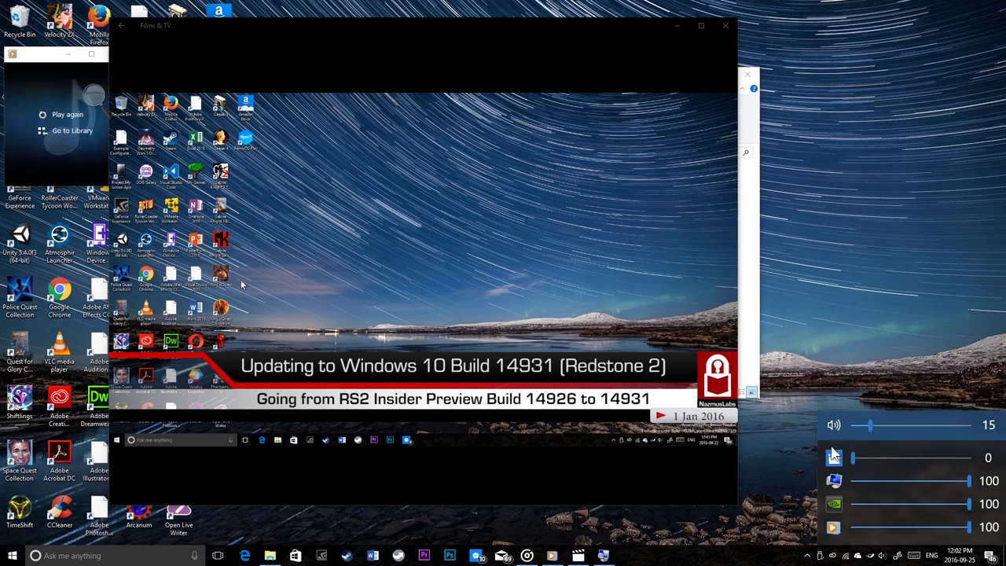
mouse_move(894, 436)
left_mouse_down()
mouse_move(904, 437)
mouse_move(869, 434)
mouse_move(853, 453)
mouse_move(995, 465)
left_mouse_up()
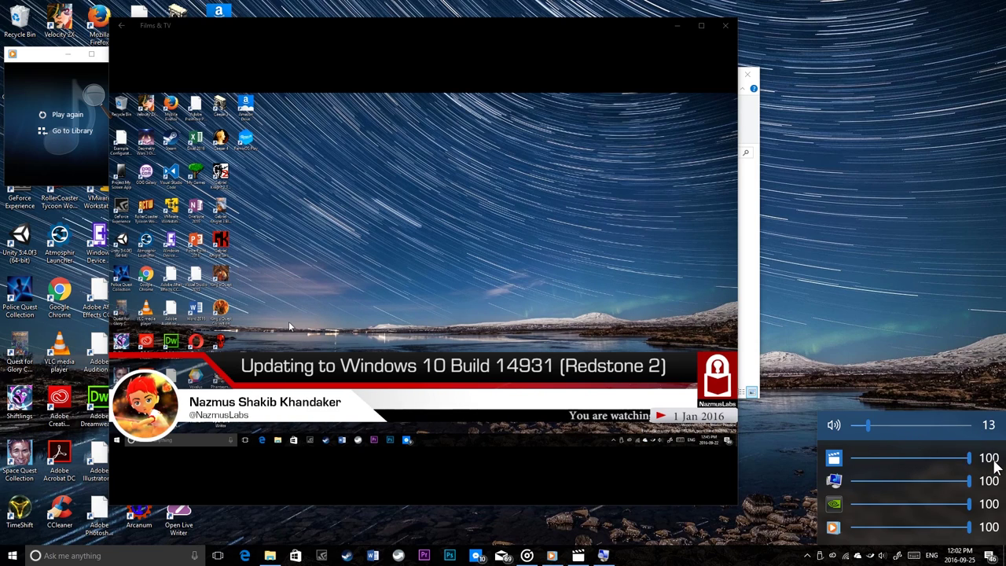
left_click(582, 430)
Pause and minimize the video, then play onestop in the mini player
left_click(423, 482)
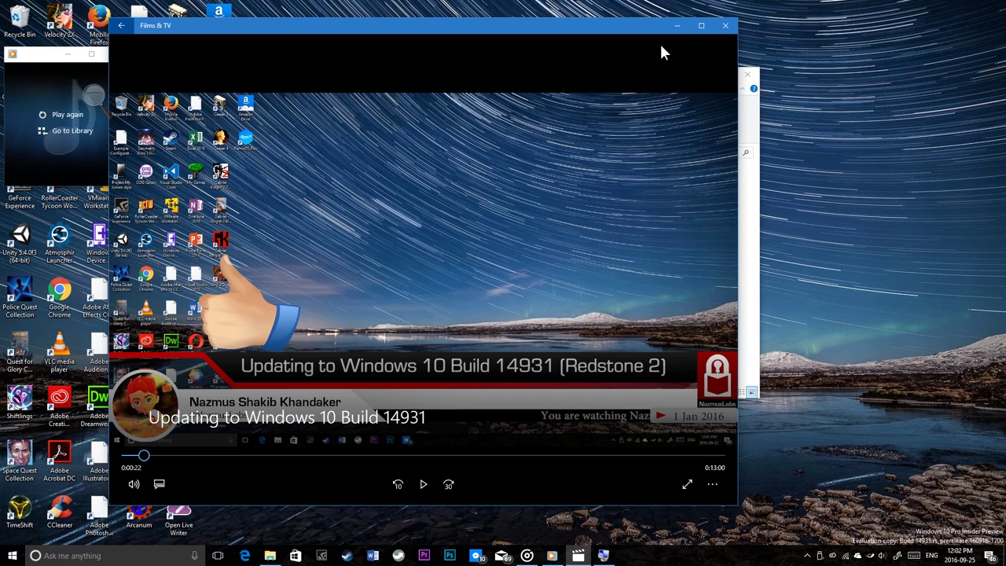
left_click(677, 26)
left_click(68, 115)
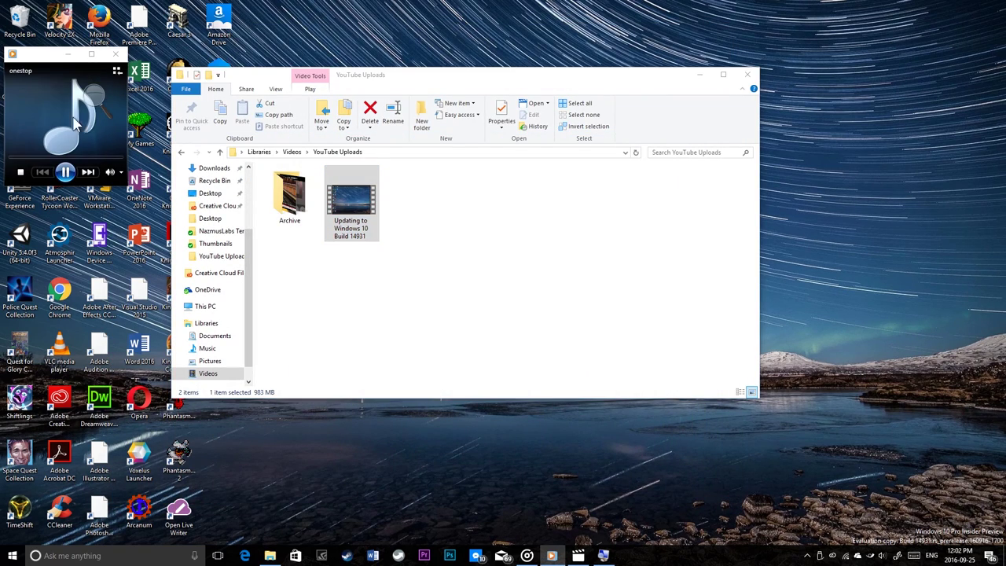
Check the mini player's volume, close it, and view Ear Trumpet's three apps under master 13
left_click(881, 555)
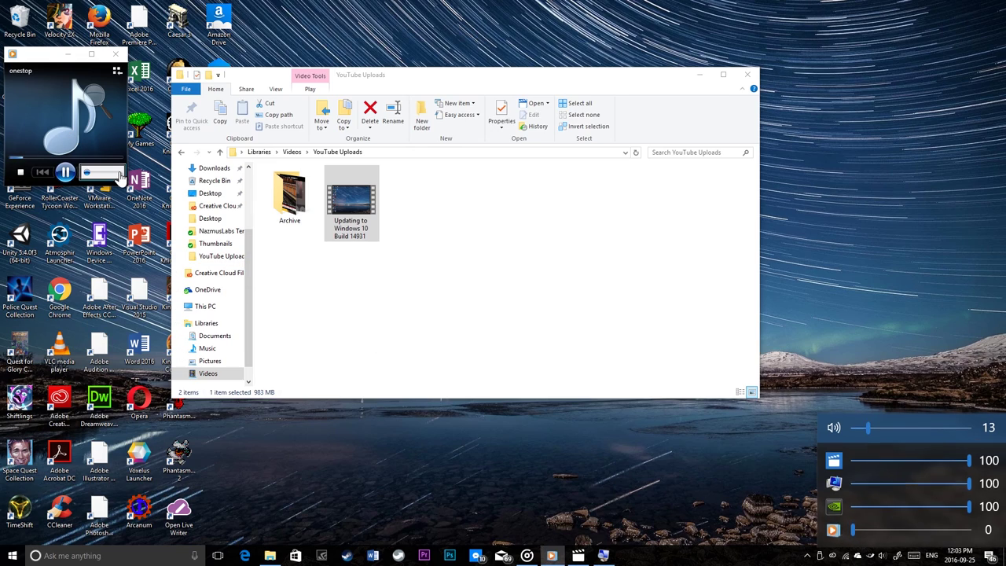
left_click(108, 172)
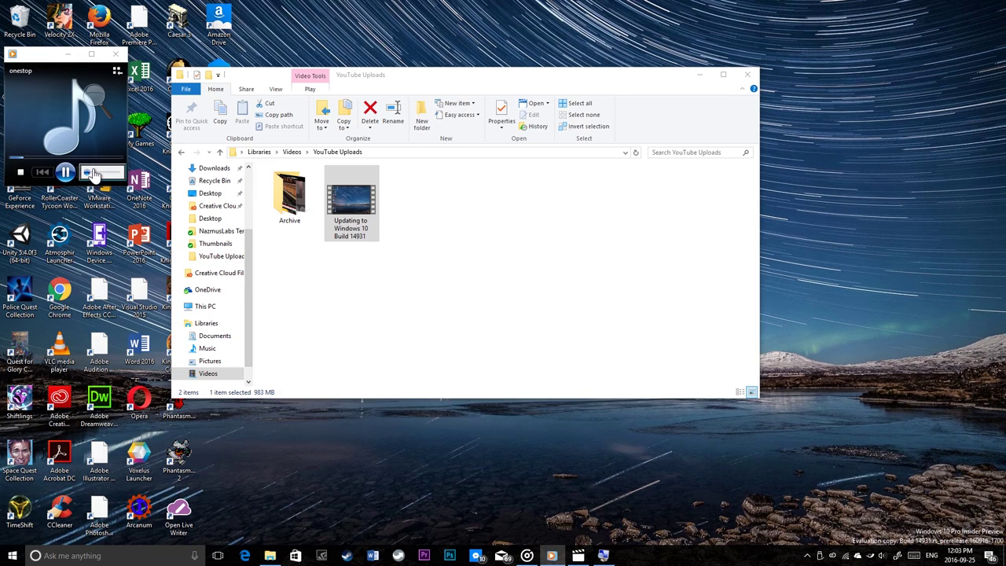
left_click(870, 555)
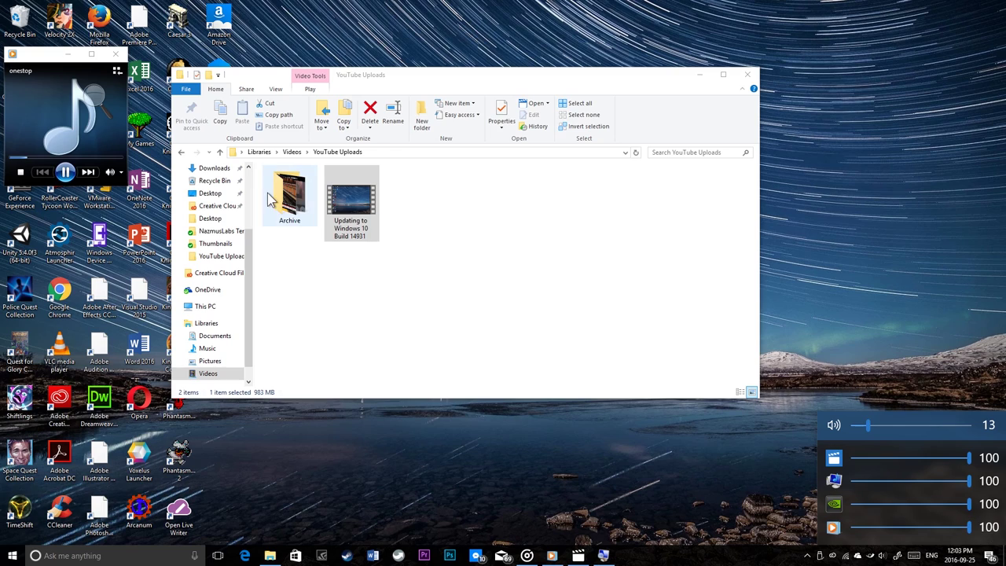
left_click(116, 56)
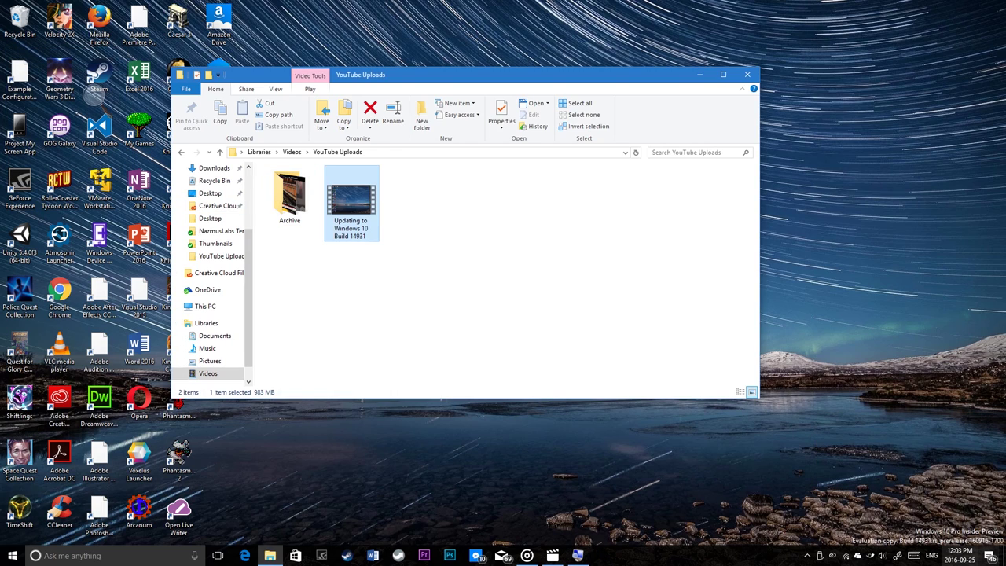
left_click(874, 555)
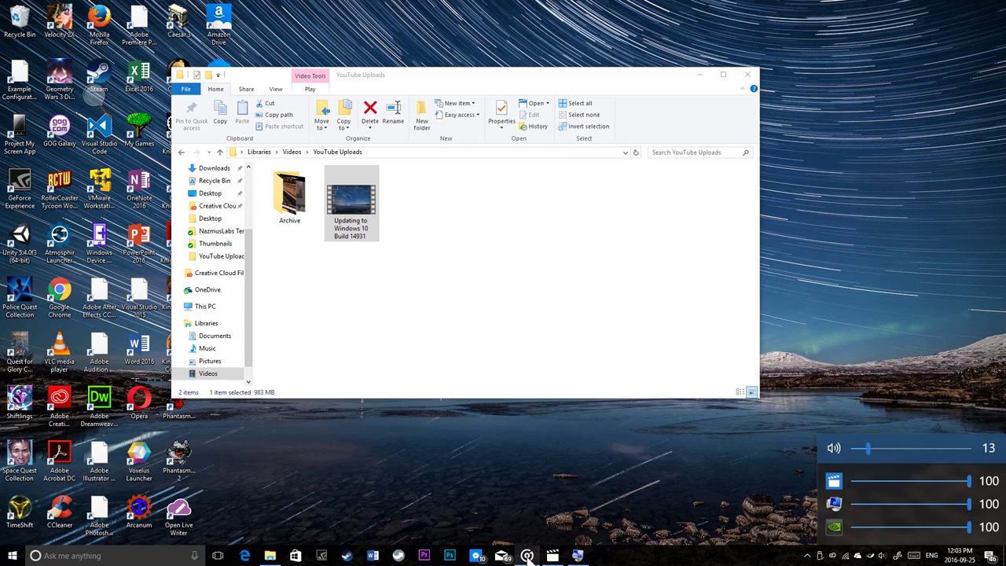
Minimize the music player and play Speech Off from the Windows Media folder
left_click(527, 556)
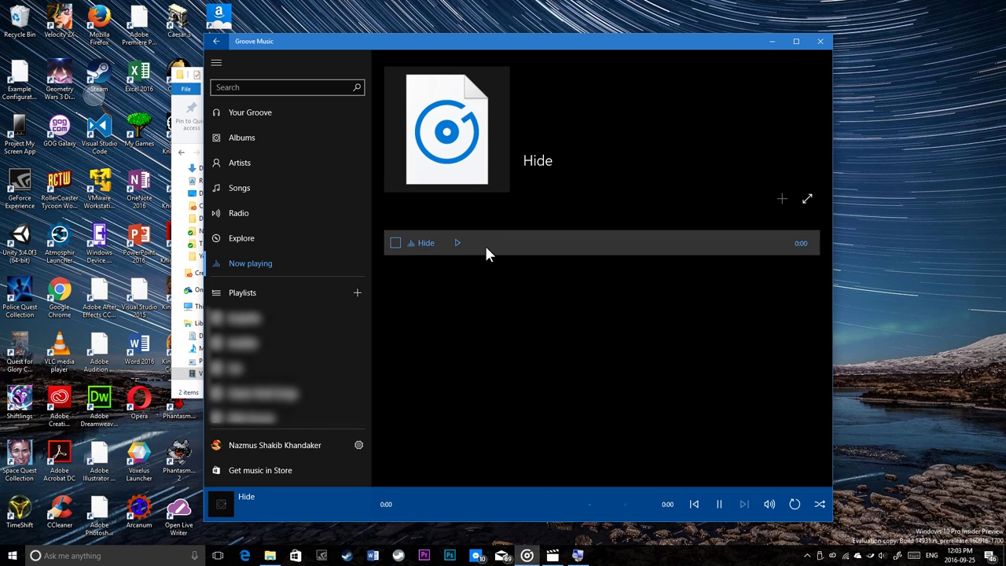
left_click(778, 43)
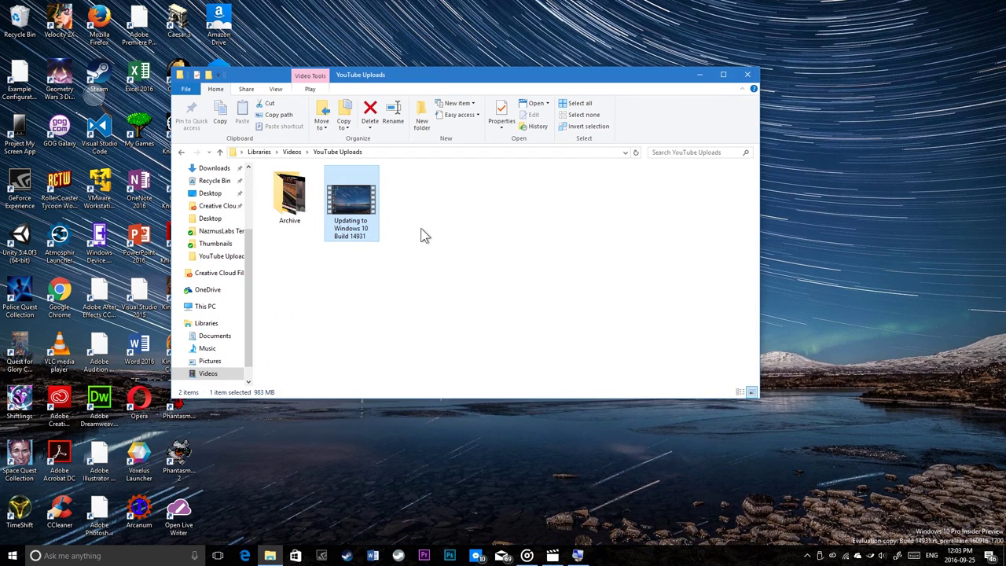
left_click(182, 152)
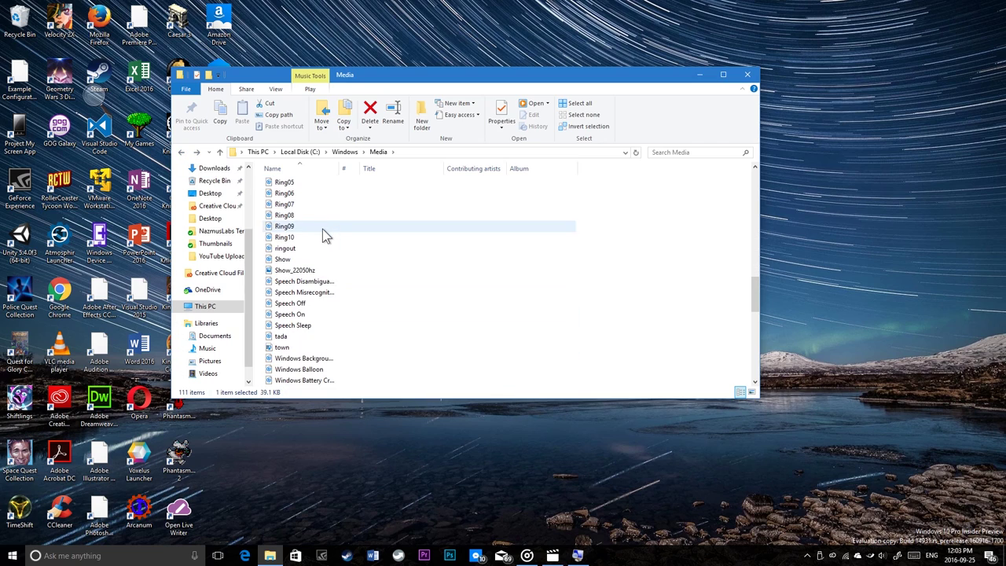
double_click(314, 304)
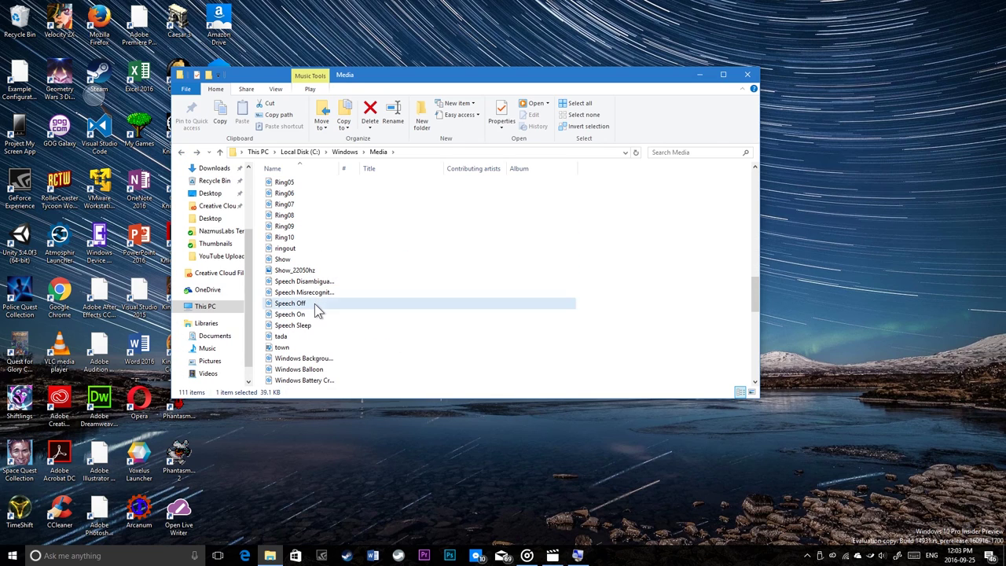
Drop Groove Music to near 0 in Ear Trumpet, replay, restore it to 100, and close Groove
left_click(872, 554)
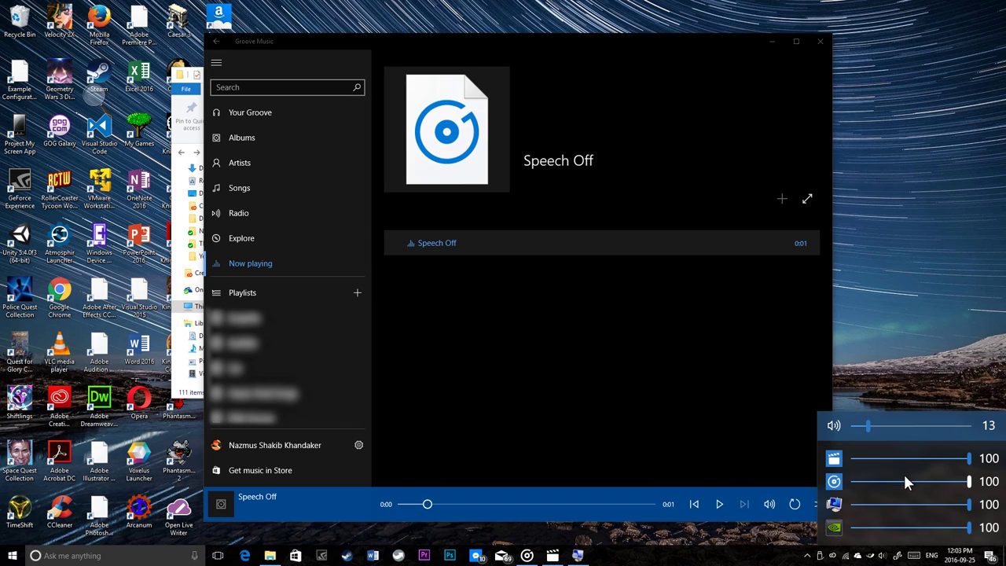
left_click_drag(910, 481, 851, 480)
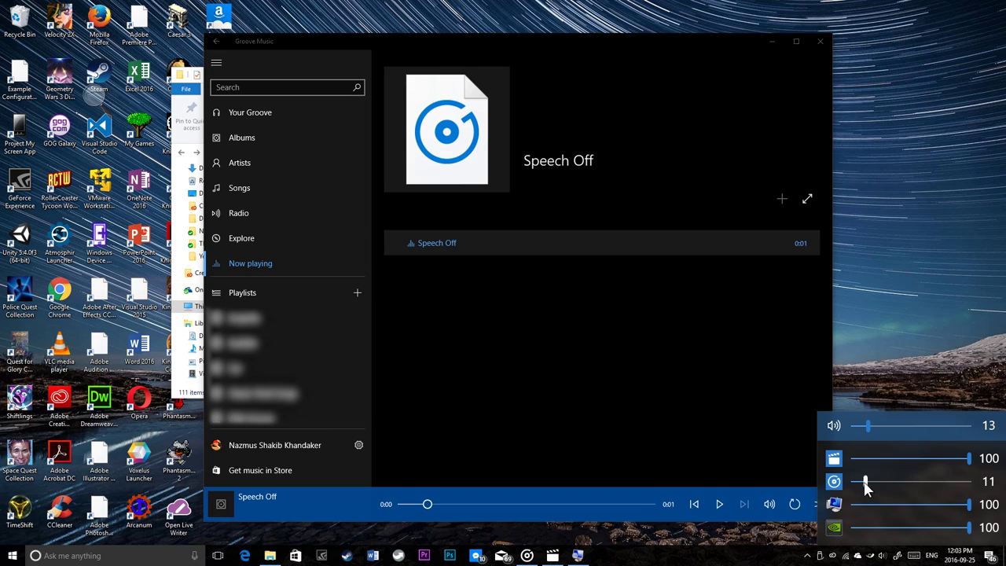
left_click(723, 390)
left_click(719, 504)
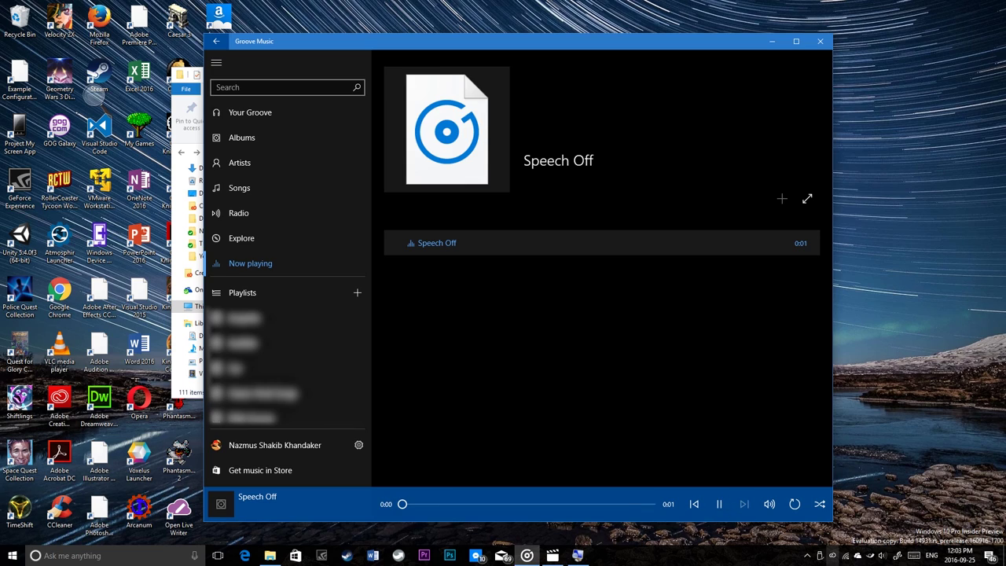
left_click(860, 556)
left_click_drag(891, 481, 969, 481)
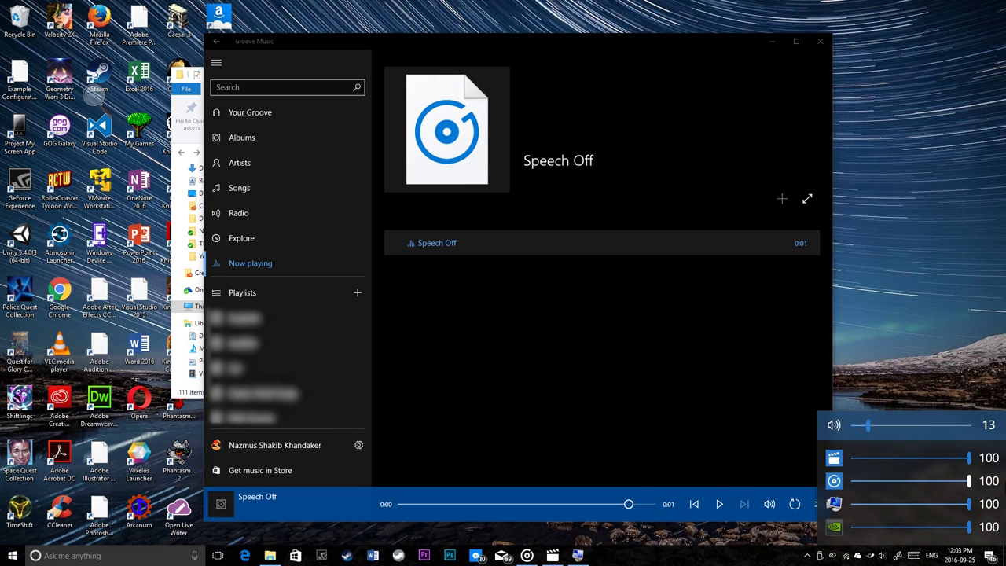
left_click(715, 289)
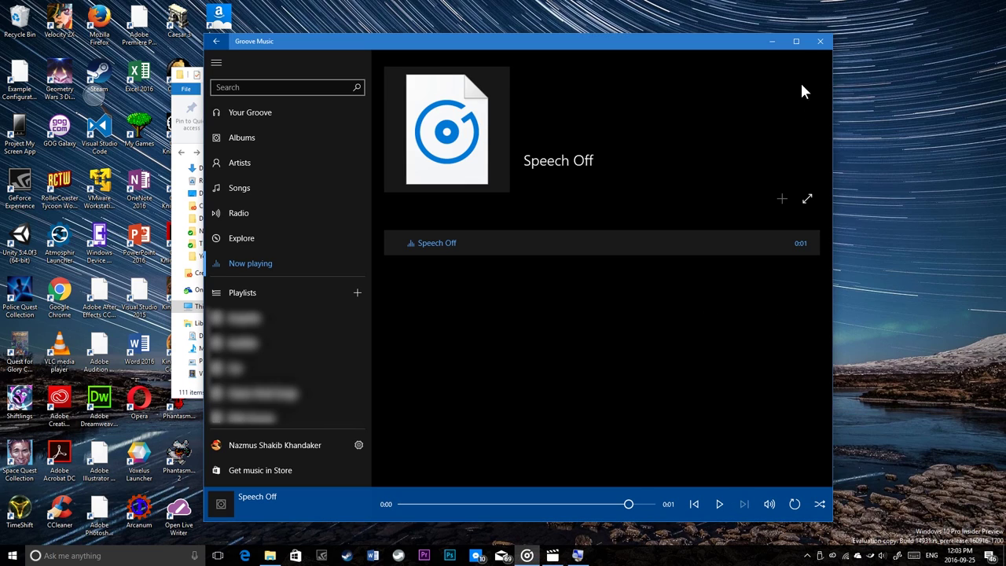
left_click(820, 40)
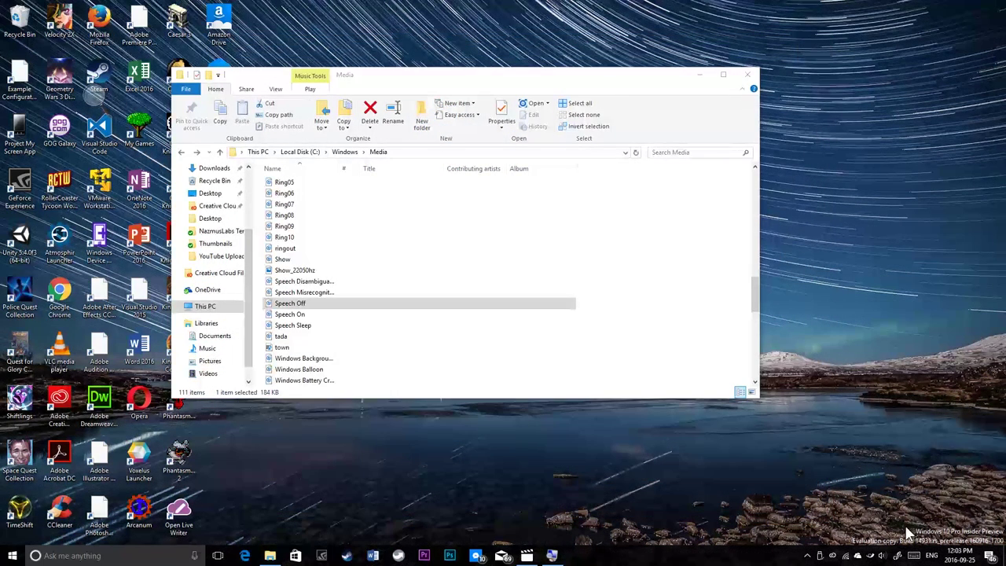
Compare Ear Trumpet's mixer with the standard speaker flyout, then close the Media folder window
left_click(869, 555)
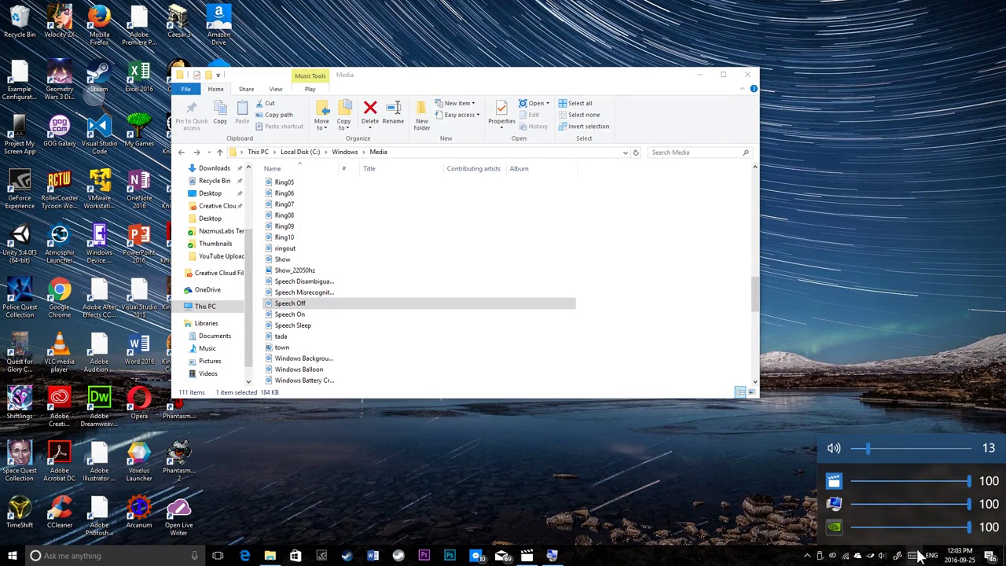
left_click(883, 556)
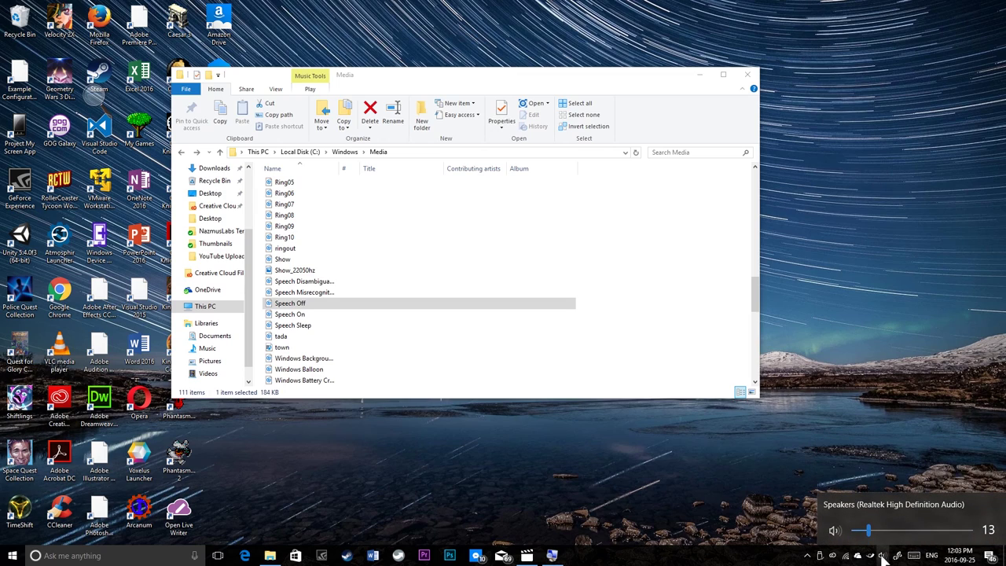
left_click(873, 557)
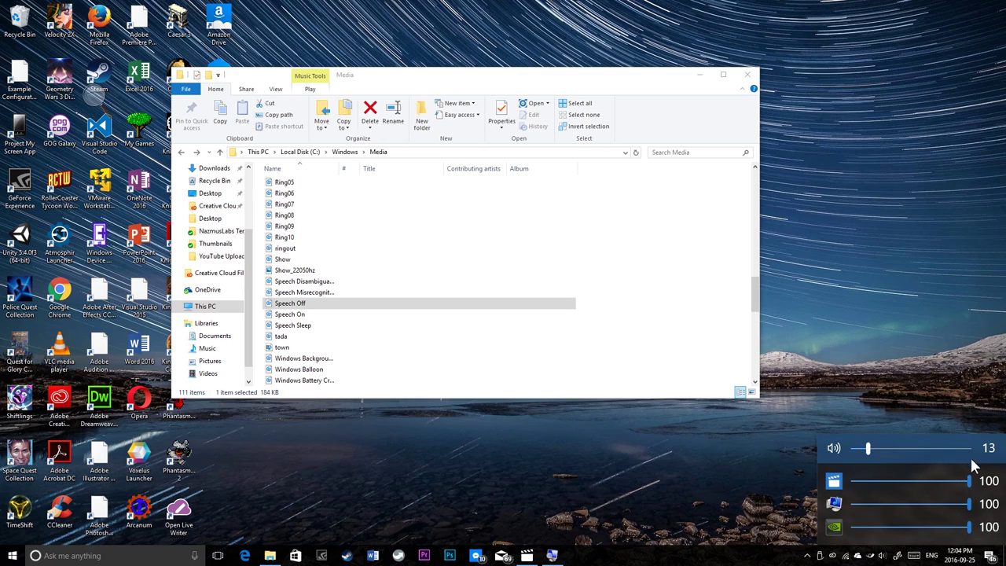
left_click(966, 314)
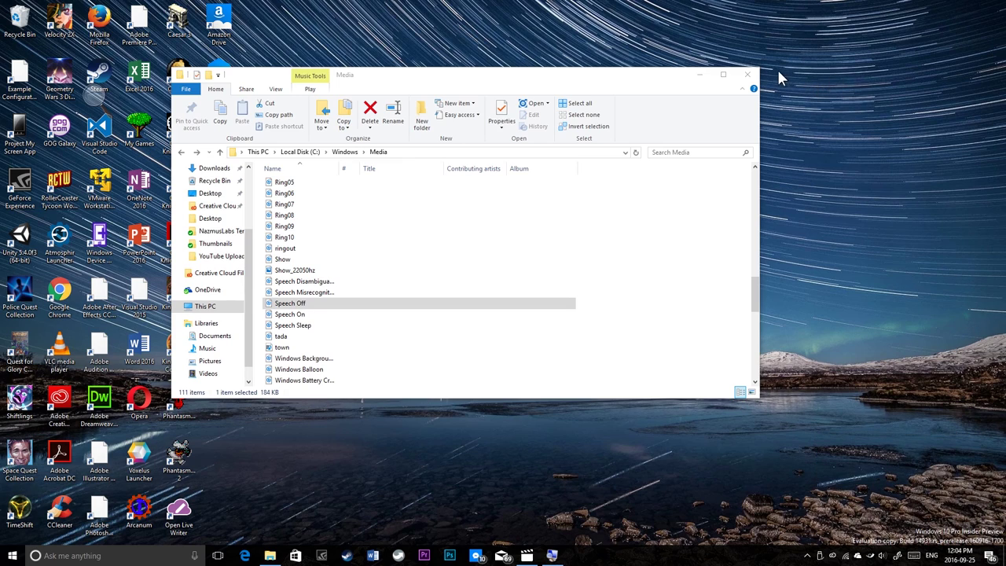
left_click(749, 74)
Switch on 'Show color on Start, taskbar, and action center' in Personalization > Colors
right_click(556, 144)
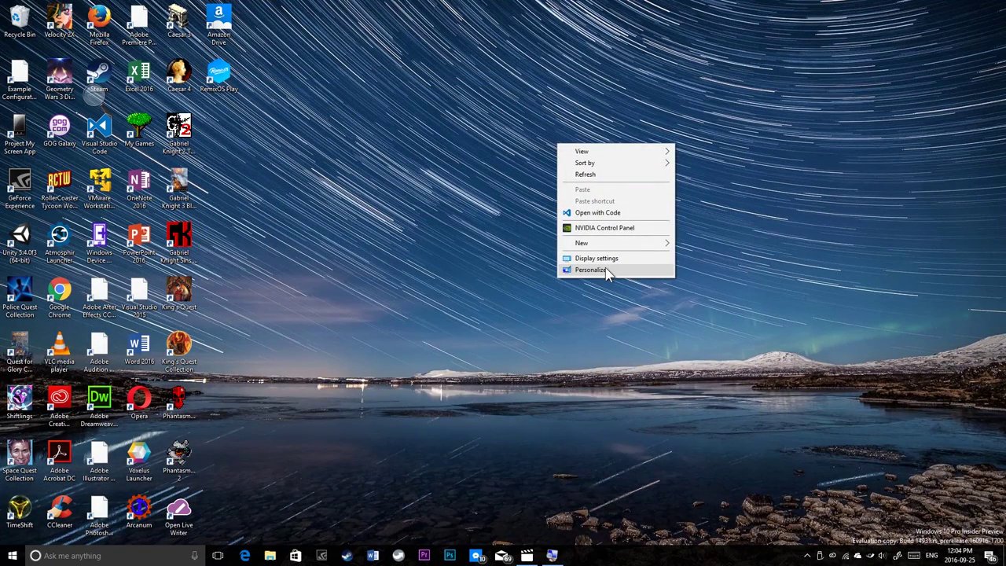
left_click(591, 269)
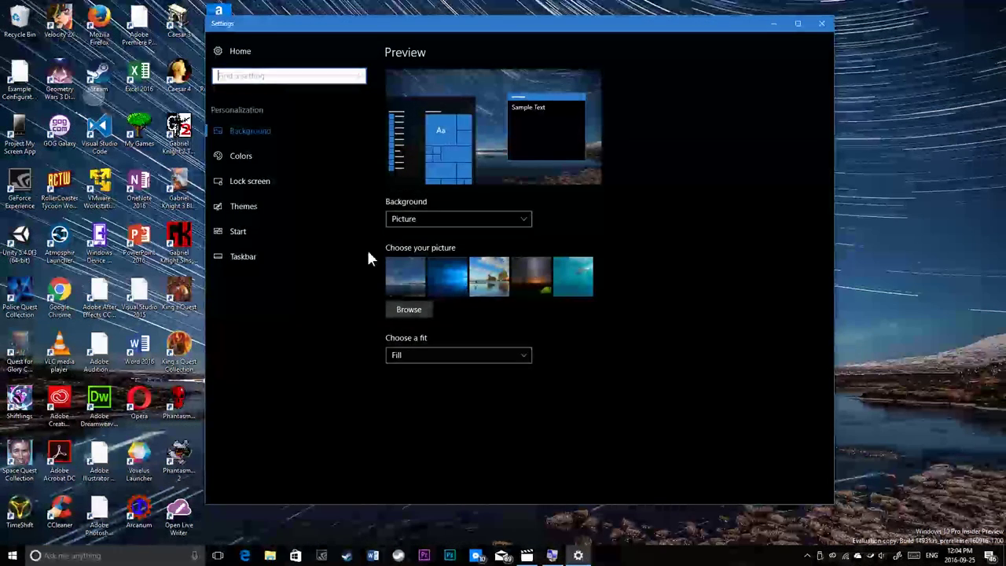
left_click(289, 156)
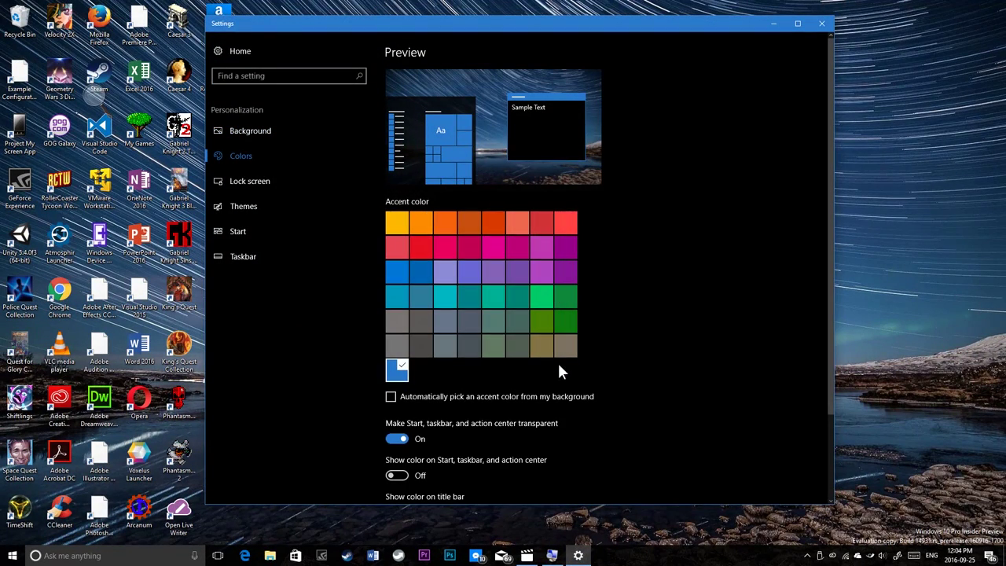
scroll(404, 460, "down", 3)
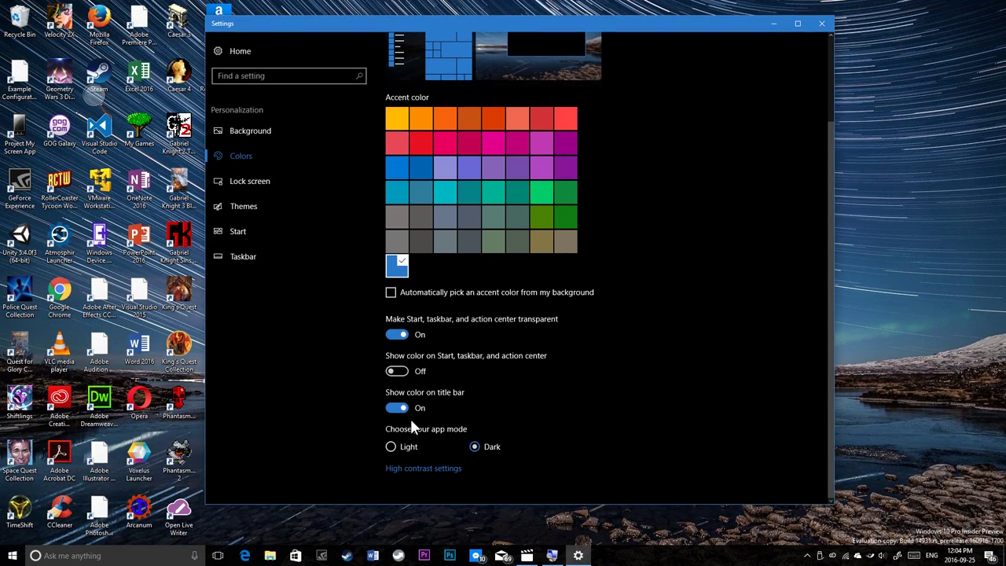
left_click(391, 373)
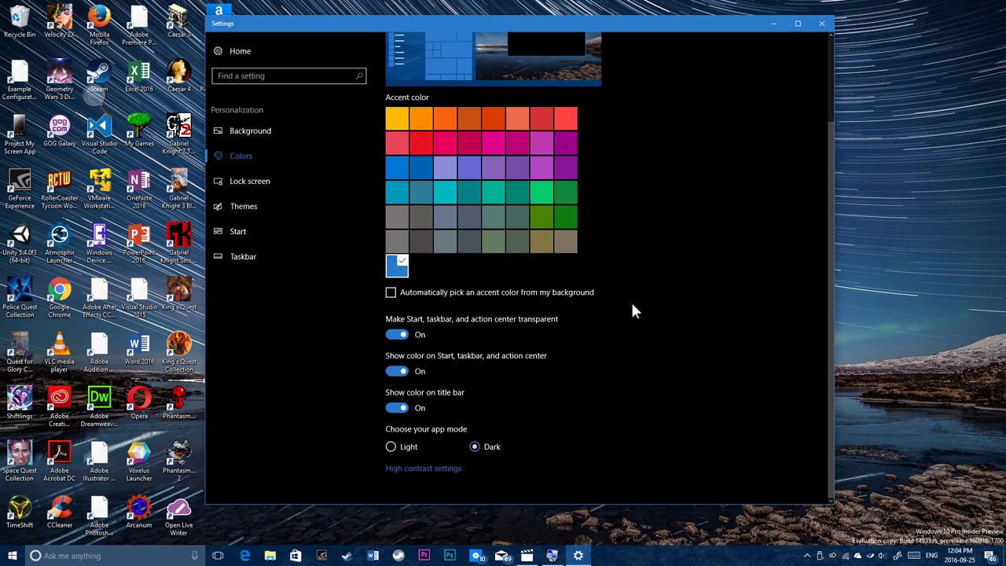
scroll(631, 305, "up", 2)
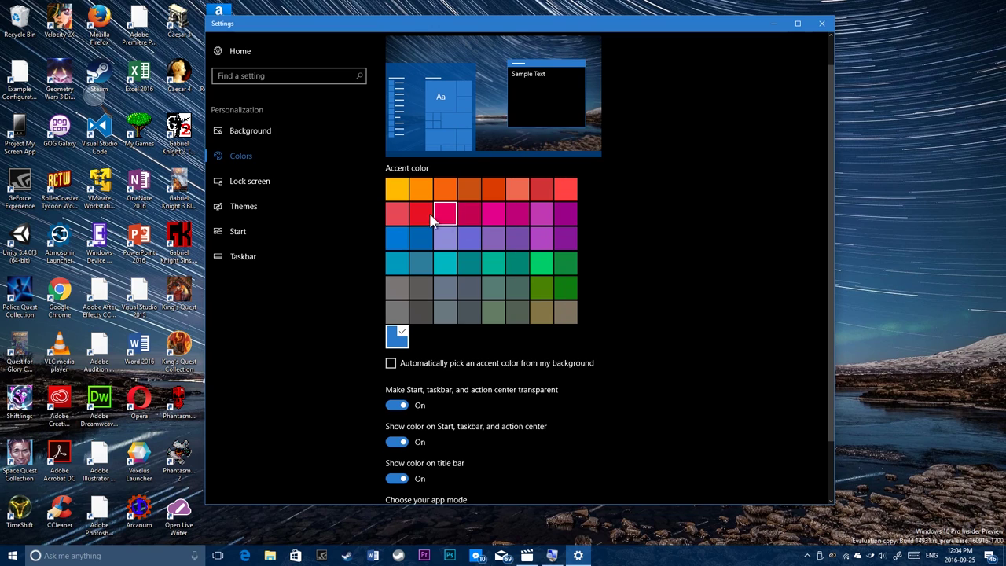
Cycle the accent through red, green and yellow, checking Ear Trumpet's flyout tint after each
left_click(870, 555)
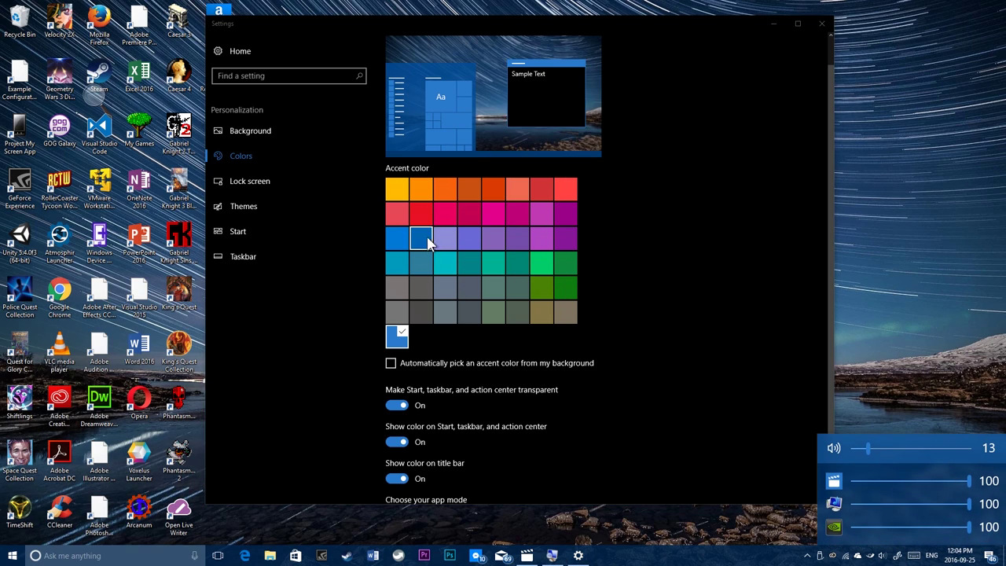
left_click(419, 213)
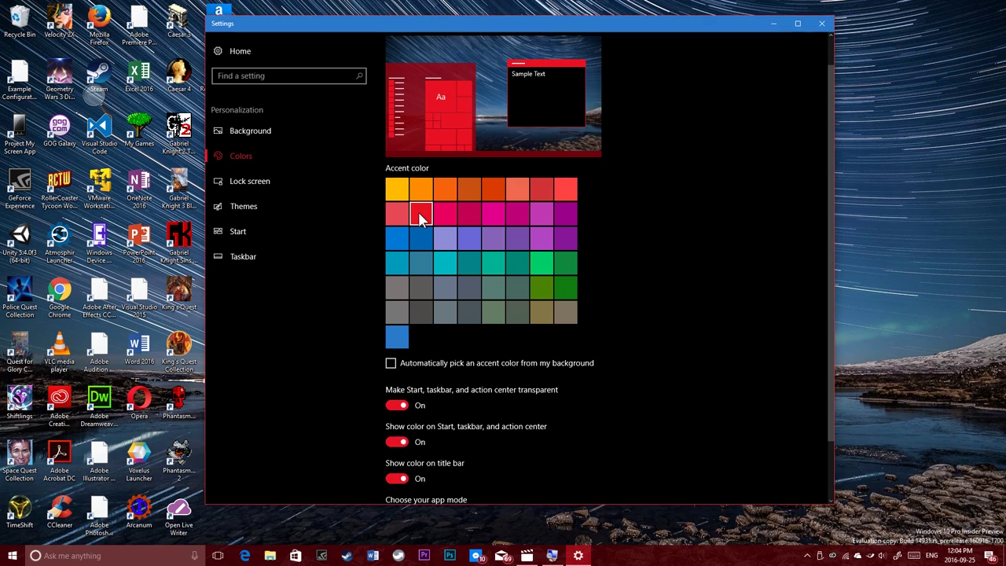
left_click(869, 556)
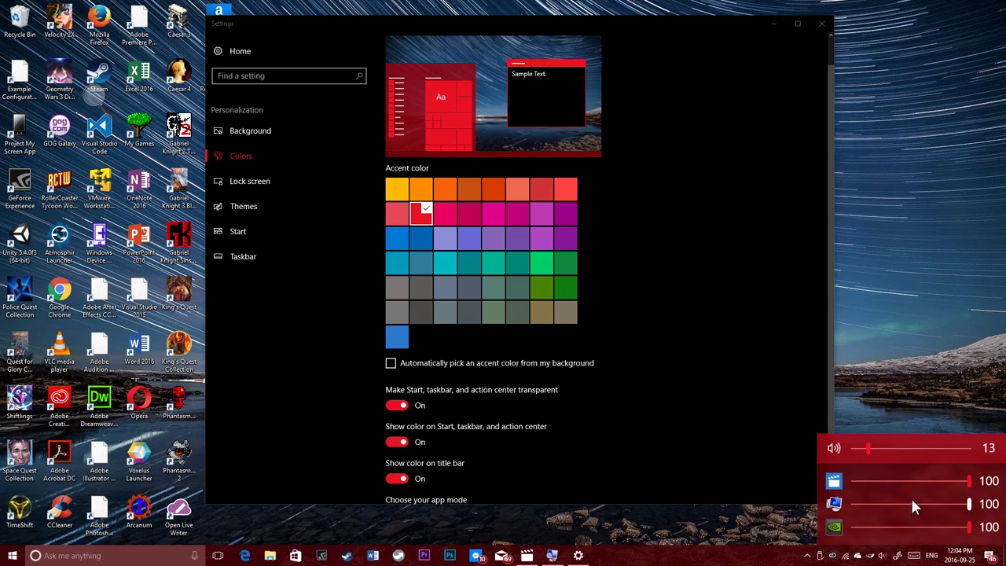
left_click(565, 262)
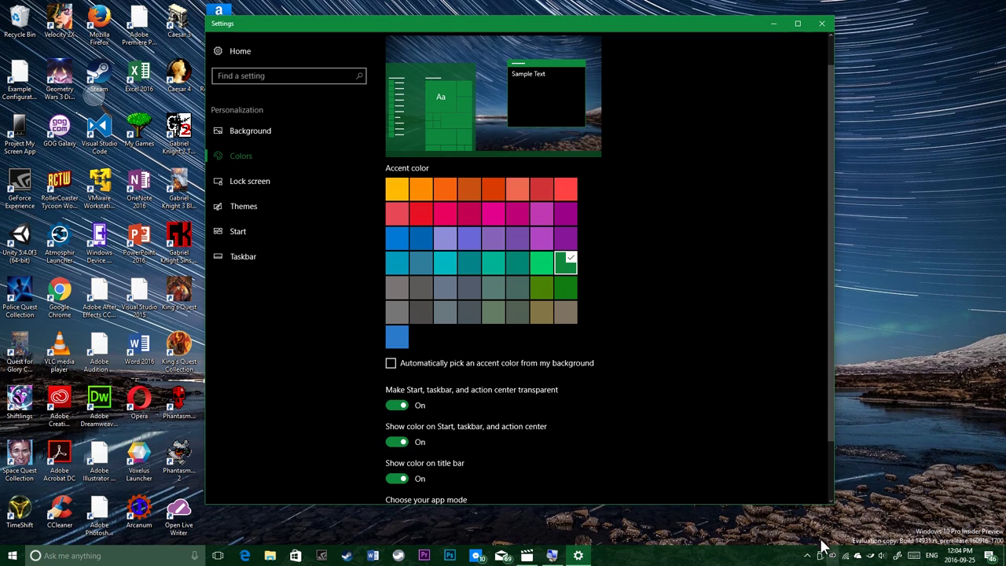
left_click(870, 555)
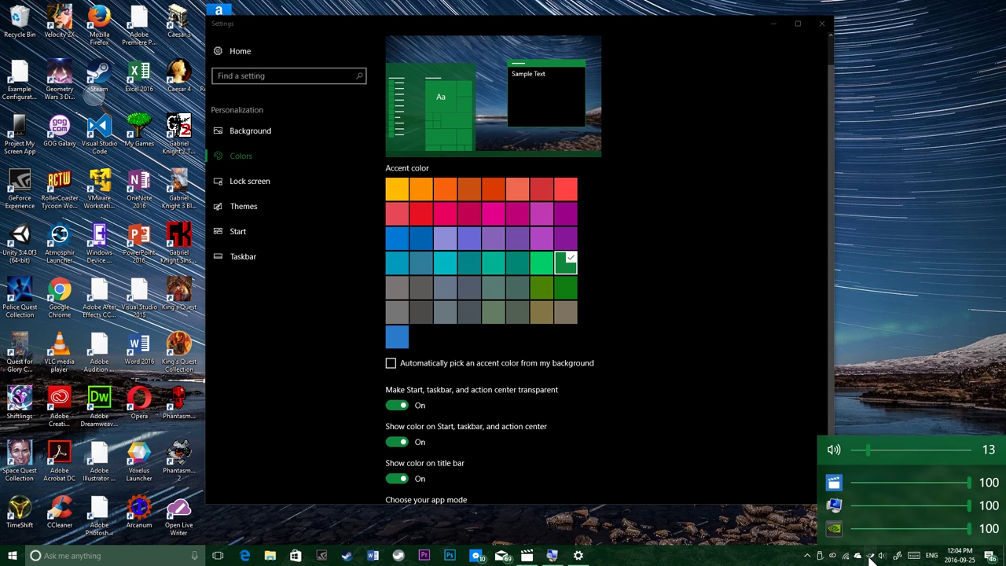
left_click(399, 190)
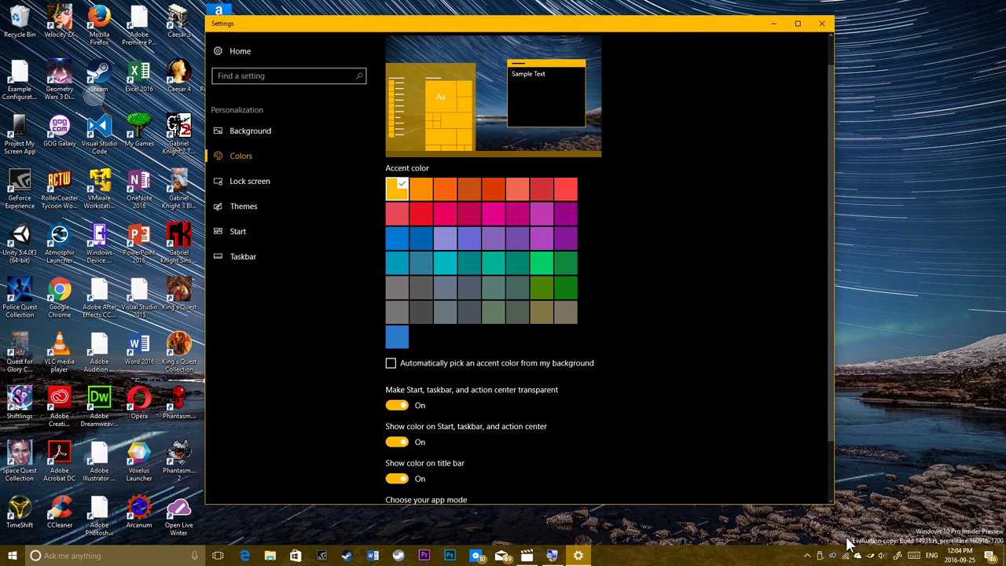
left_click(871, 556)
left_click(724, 386)
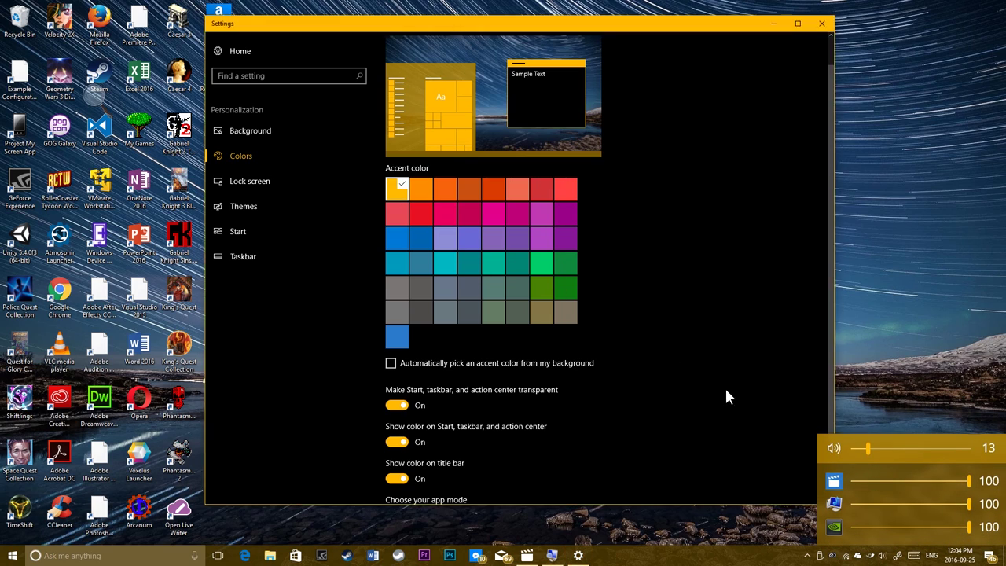
scroll(695, 384, "down", 2)
Try a red accent on Ear Trumpet's mixer, return to blue, and close Settings
left_click(403, 268)
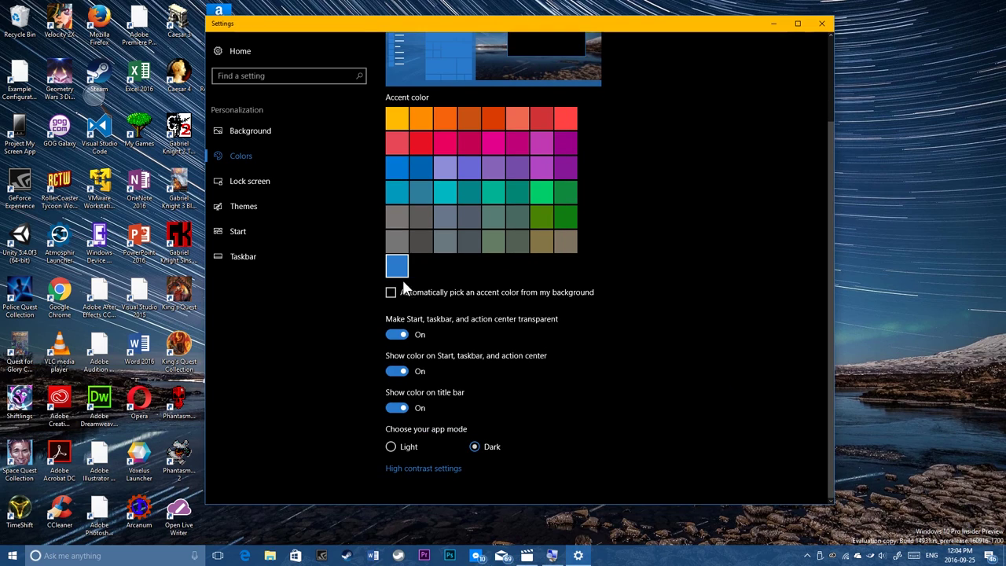
left_click(393, 370)
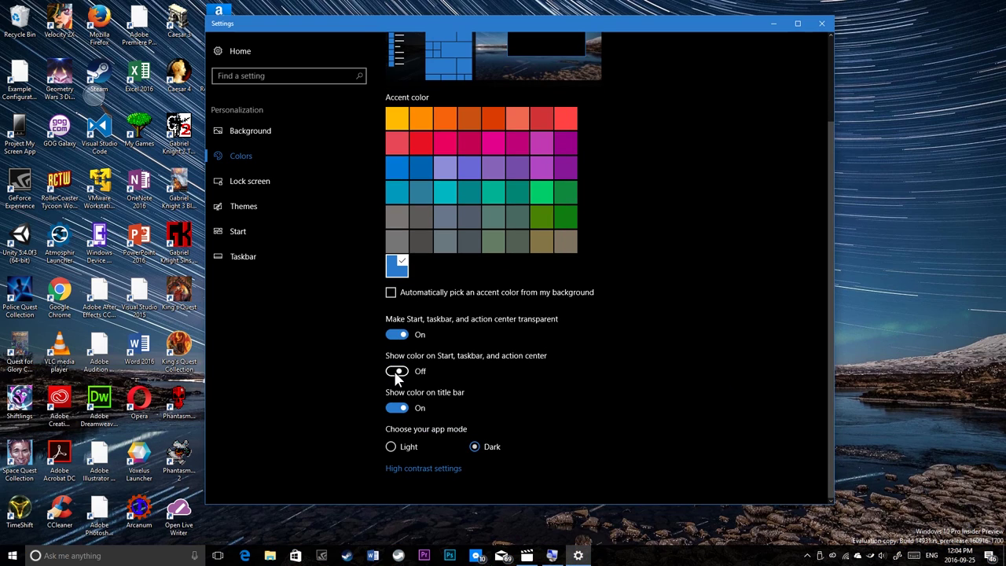
left_click(423, 148)
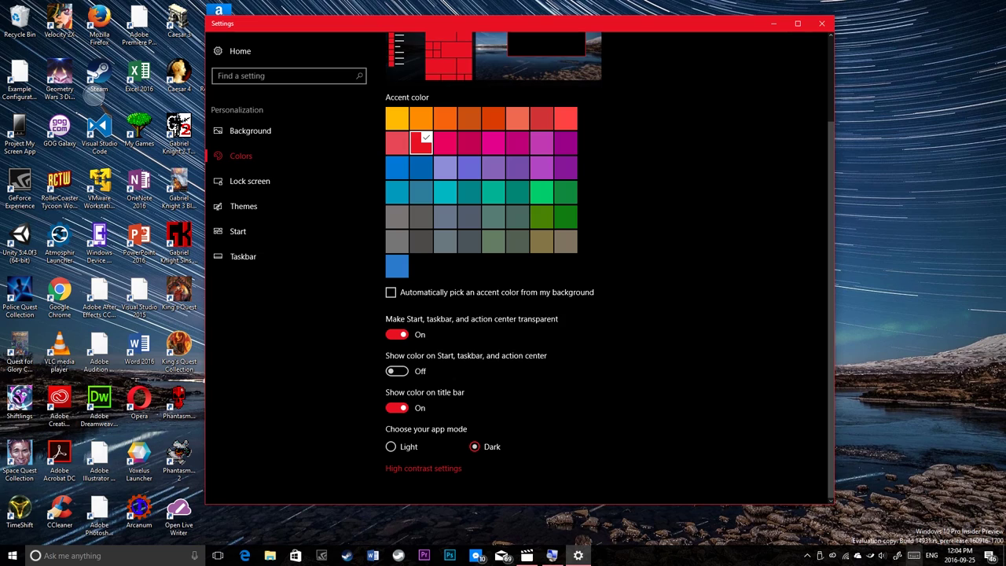
left_click(870, 554)
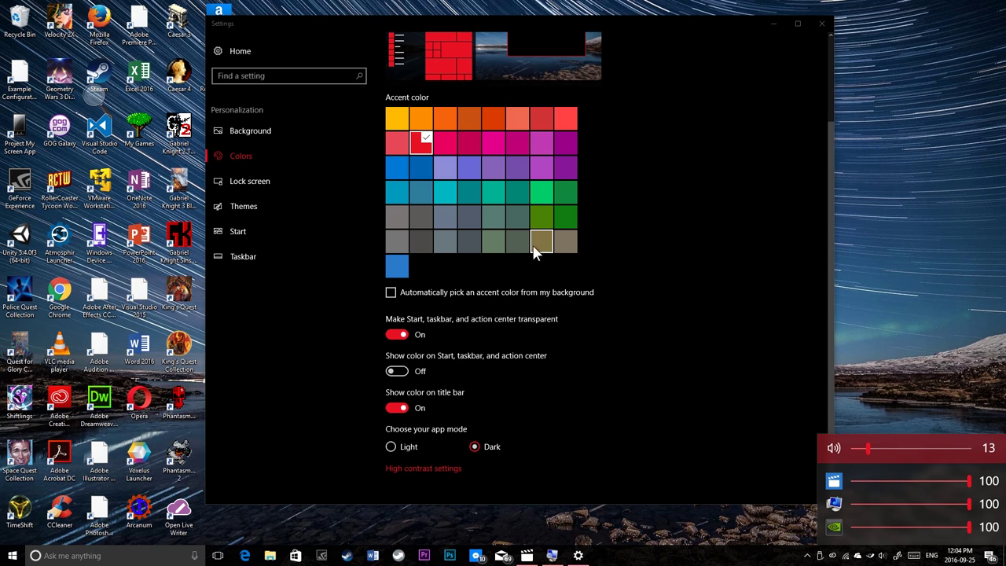
left_click(407, 275)
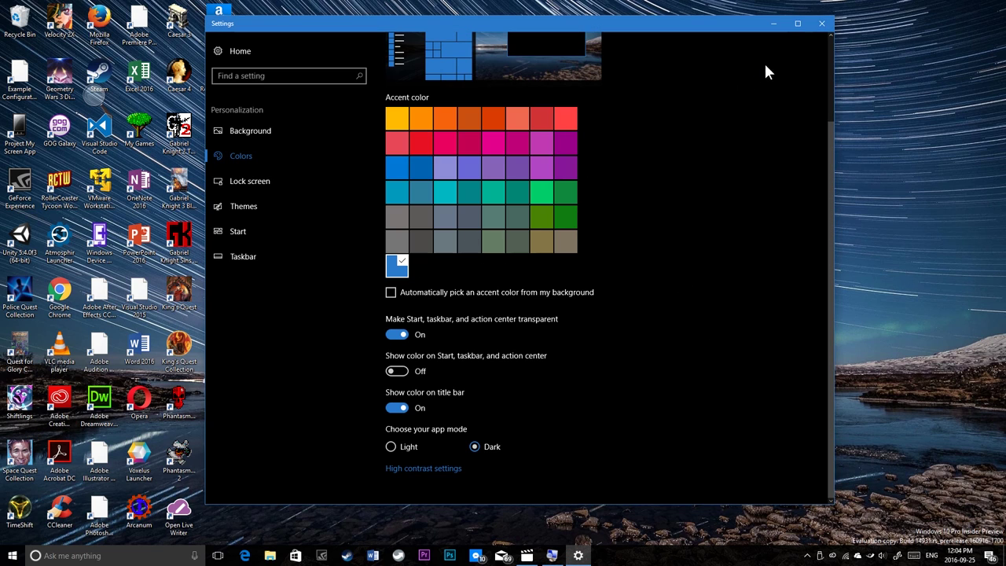
left_click(821, 25)
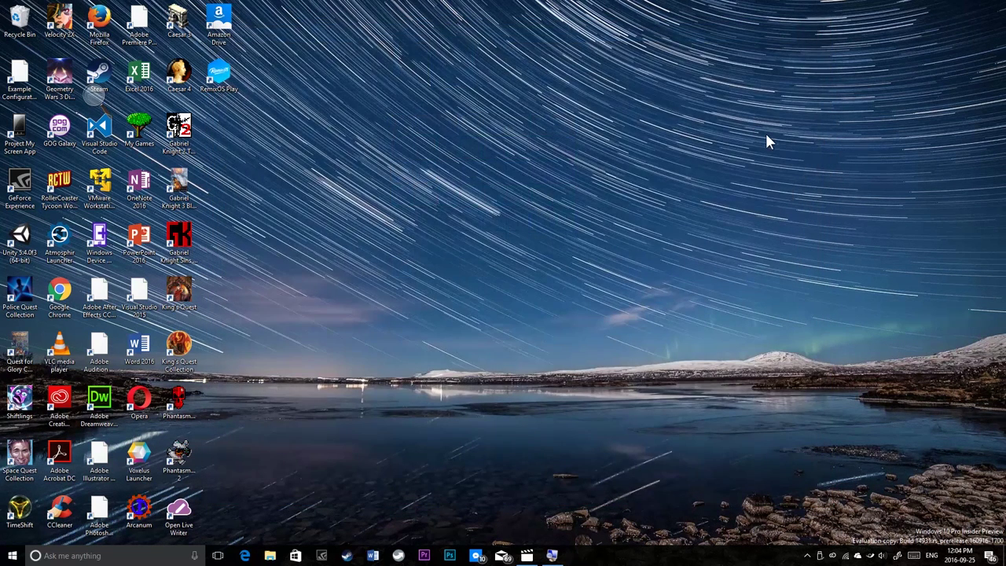
After briefly opening File Explorer, search 'store' from the taskbar and launch the Store app
left_click(269, 556)
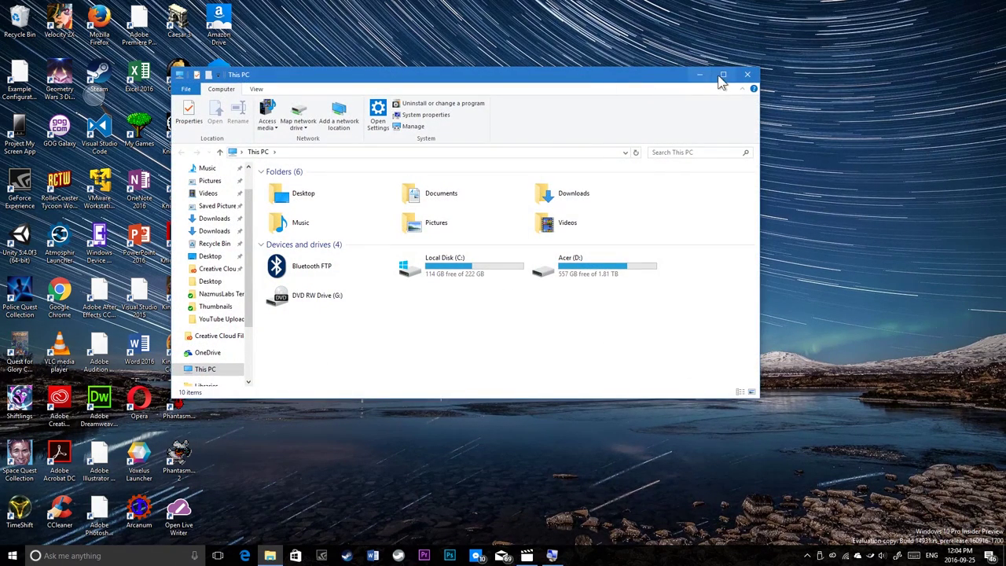
left_click(746, 75)
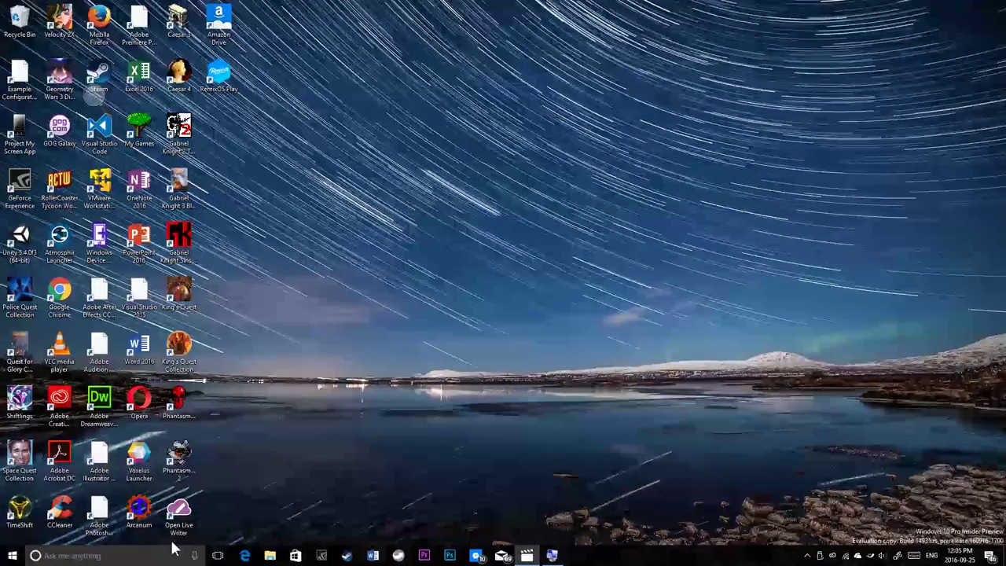
left_click(157, 558)
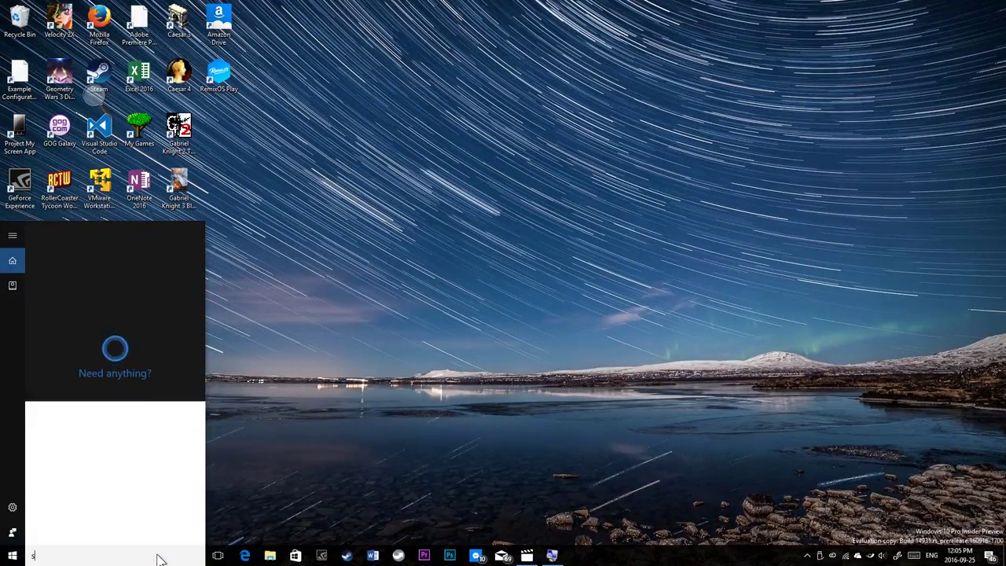
type("store")
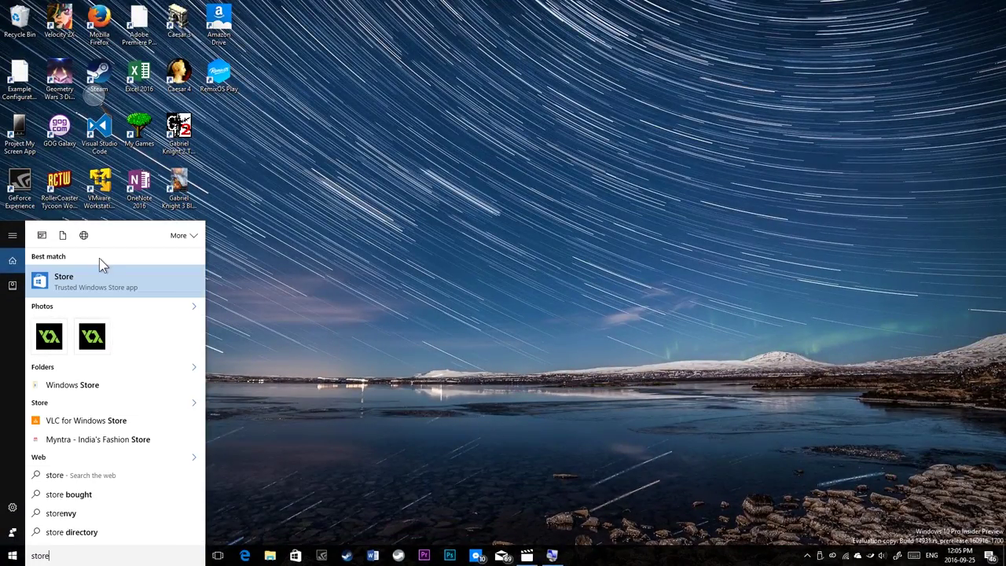
left_click(99, 282)
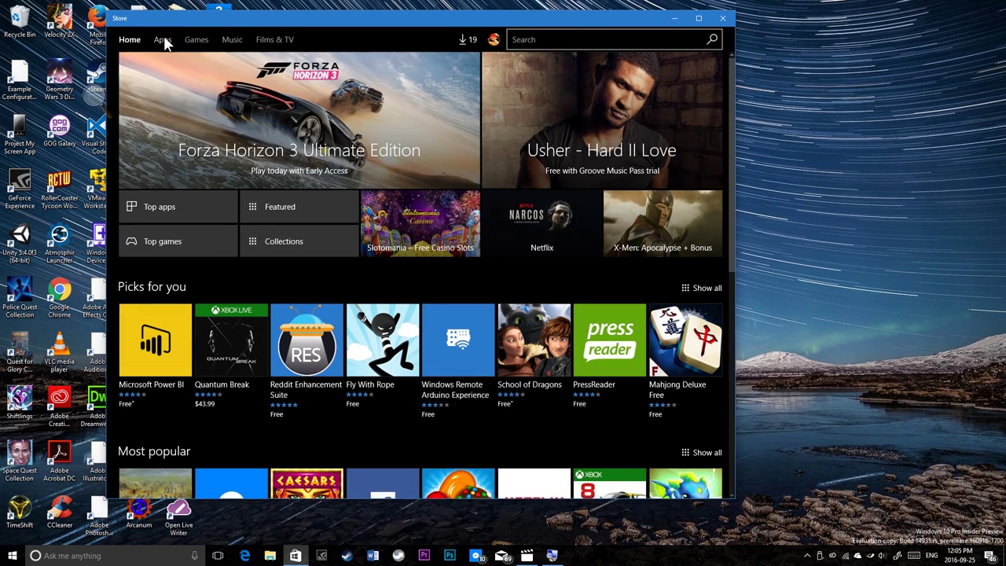
Search the Store's Apps section for 'ear trumpet' and open the EarTrumpet page
left_click(163, 41)
scroll(329, 224, "down", 3)
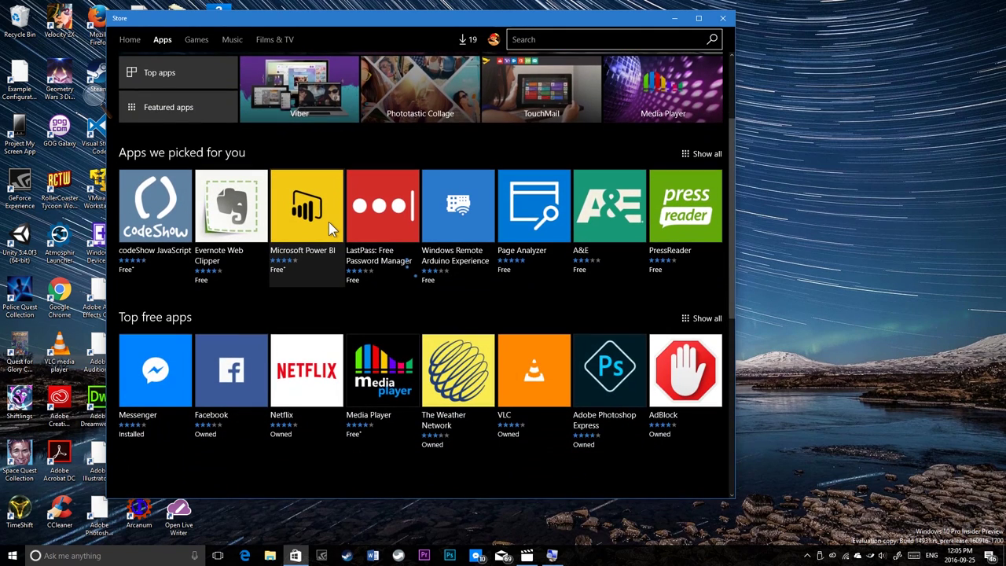
scroll(330, 227, "down", 3)
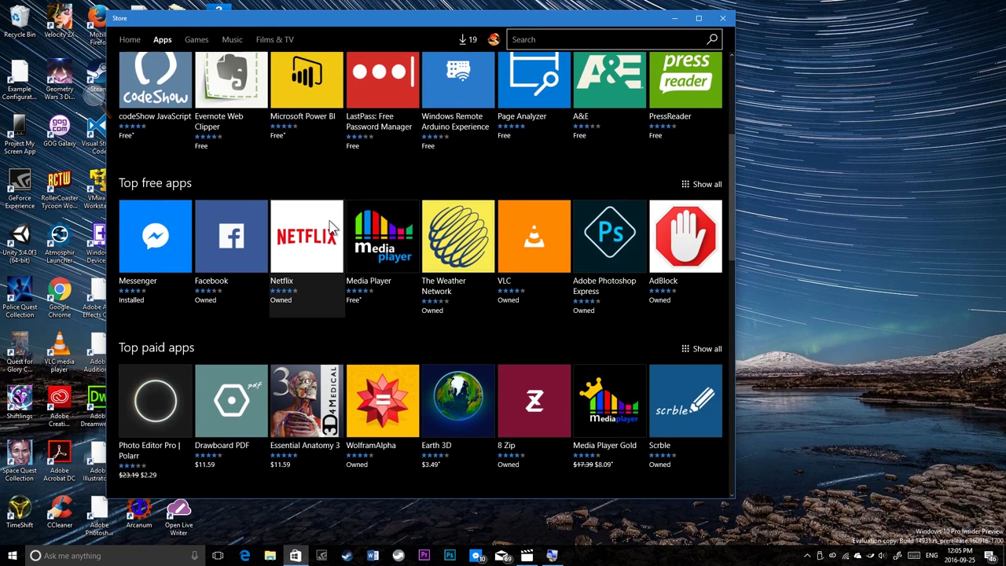
scroll(431, 167, "down", 2)
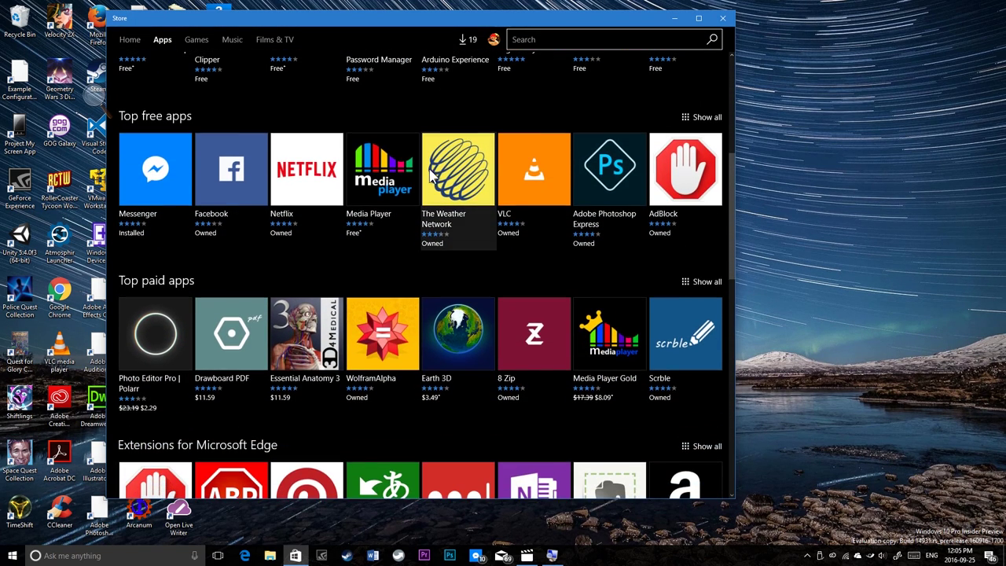
left_click(566, 39)
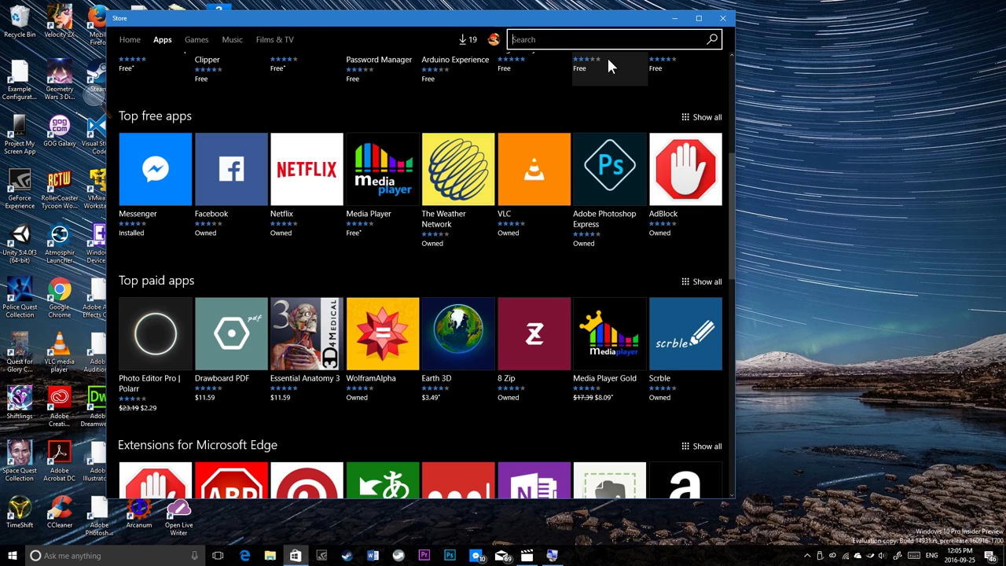
type("ear trum")
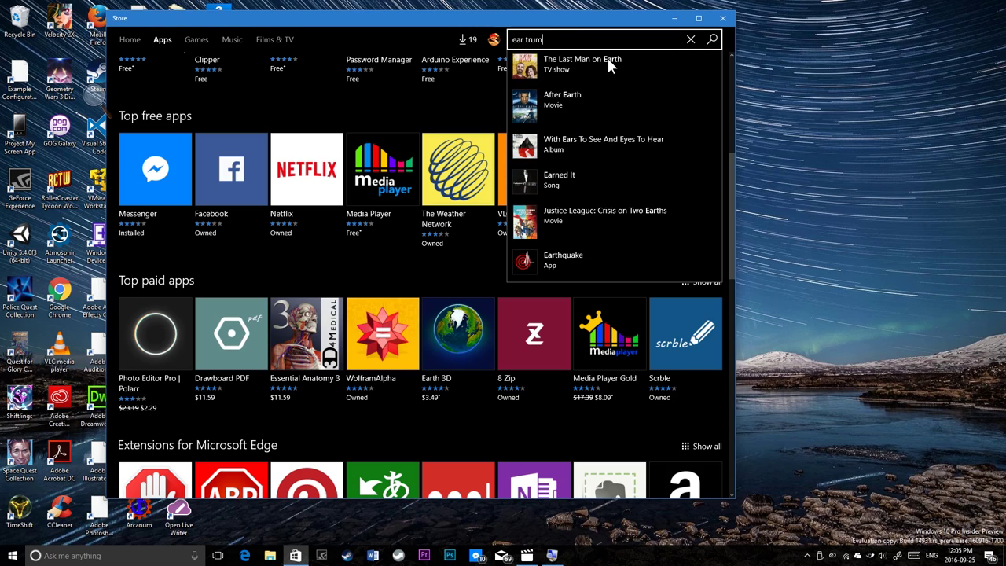
type("pet")
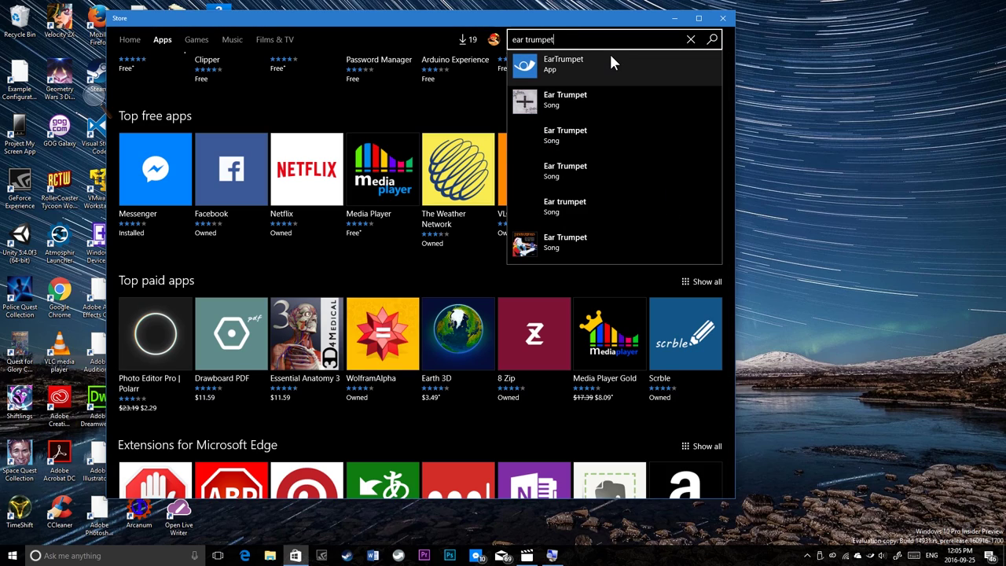
left_click(560, 71)
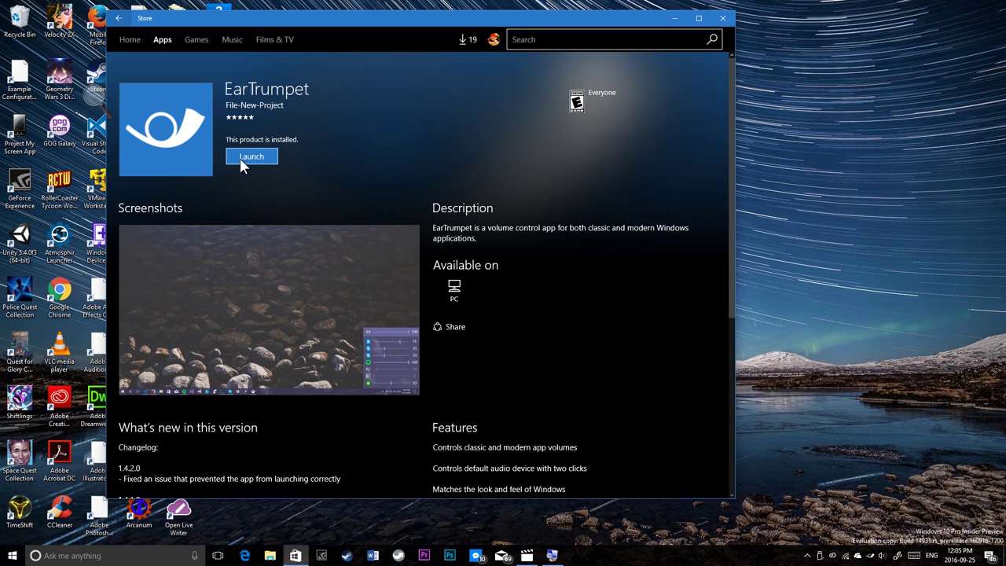
View EarTrumpet's enlarged screenshot, browse its page, and launch the installed app
left_click(379, 331)
left_click(204, 51)
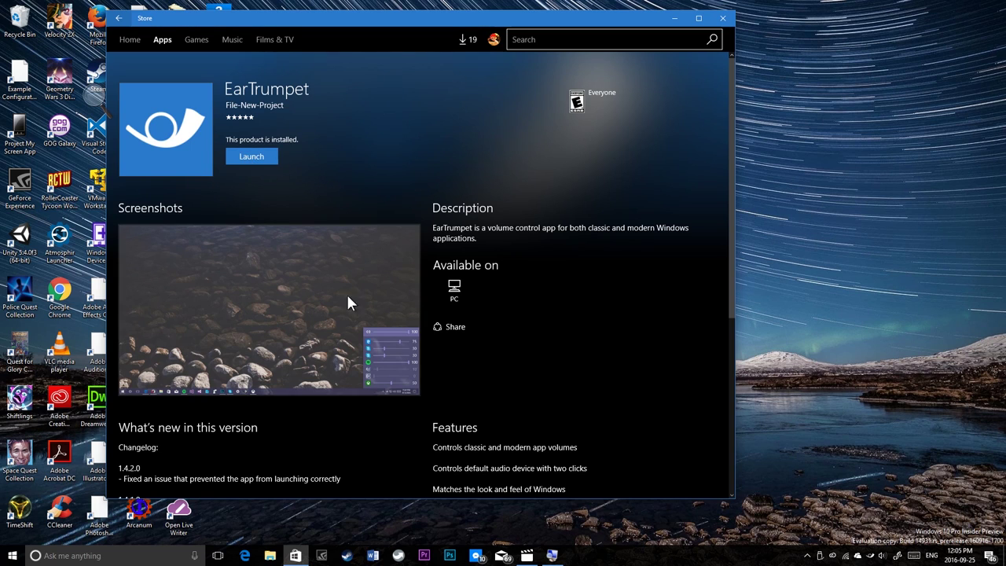
scroll(347, 294, "down", 3)
scroll(437, 386, "down", 2)
scroll(438, 383, "down", 3)
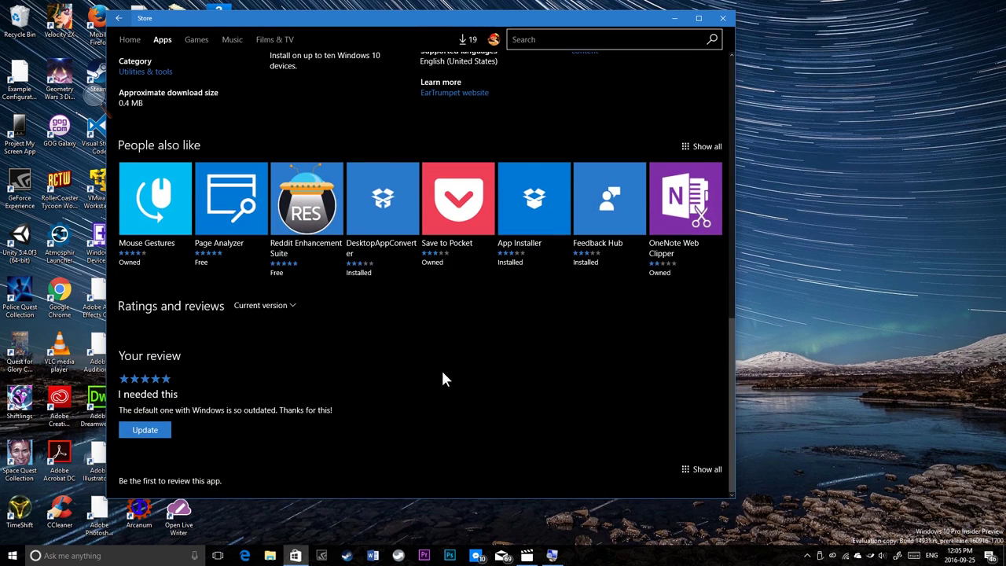
scroll(179, 401, "up", 5)
scroll(181, 400, "up", 5)
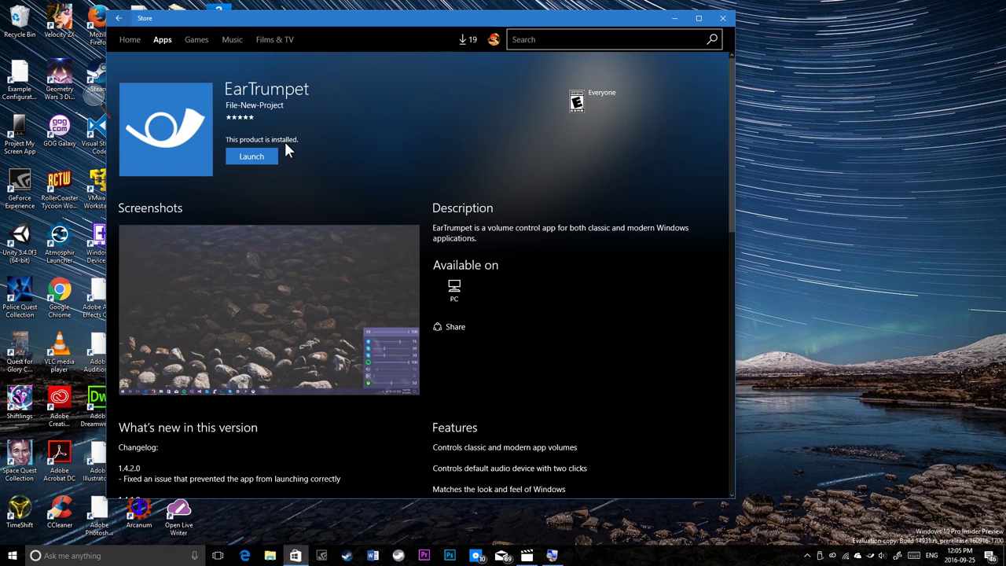
left_click(262, 159)
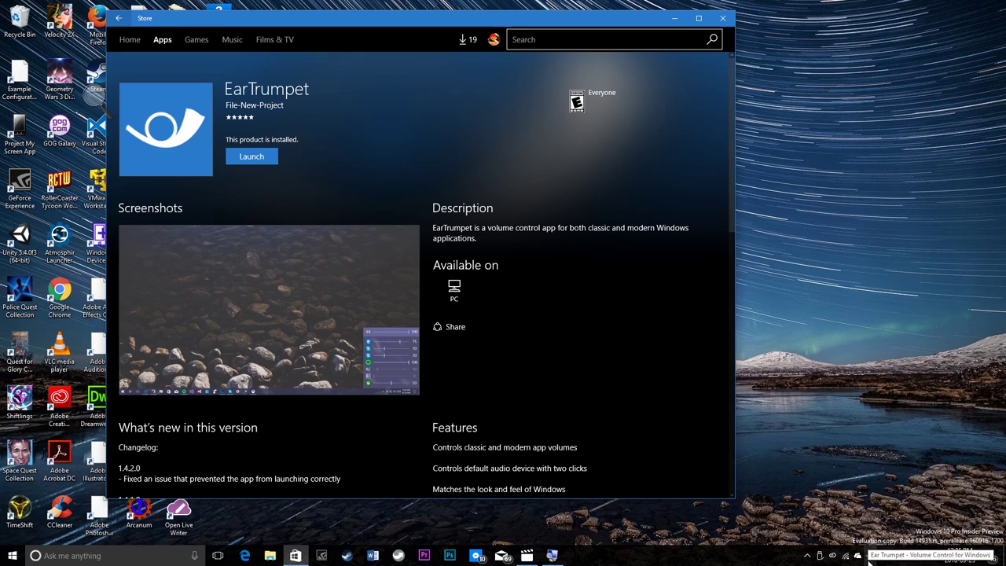
Drag the Ear Trumpet icon from the hidden tray overflow onto the taskbar
left_click(807, 555)
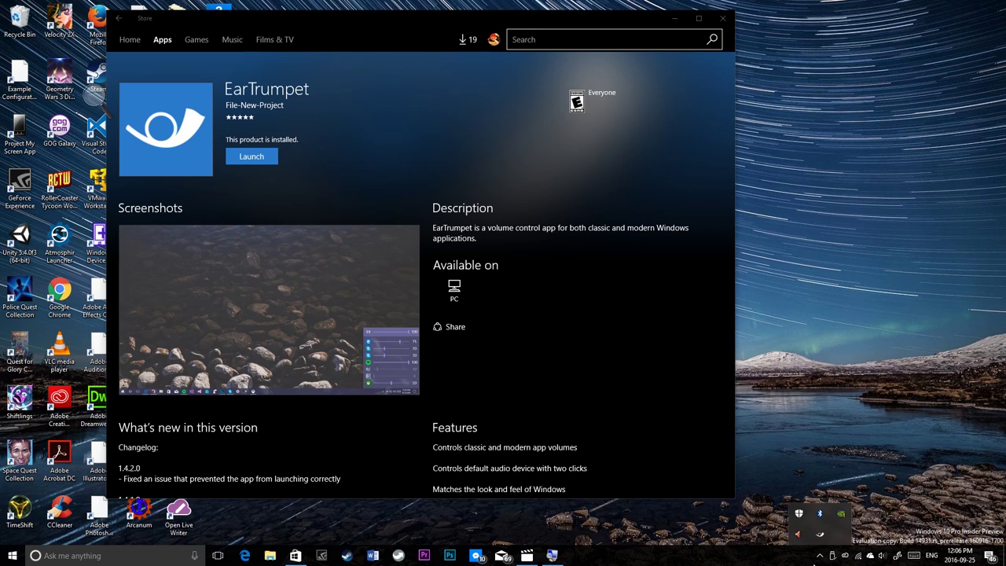
left_click(818, 556)
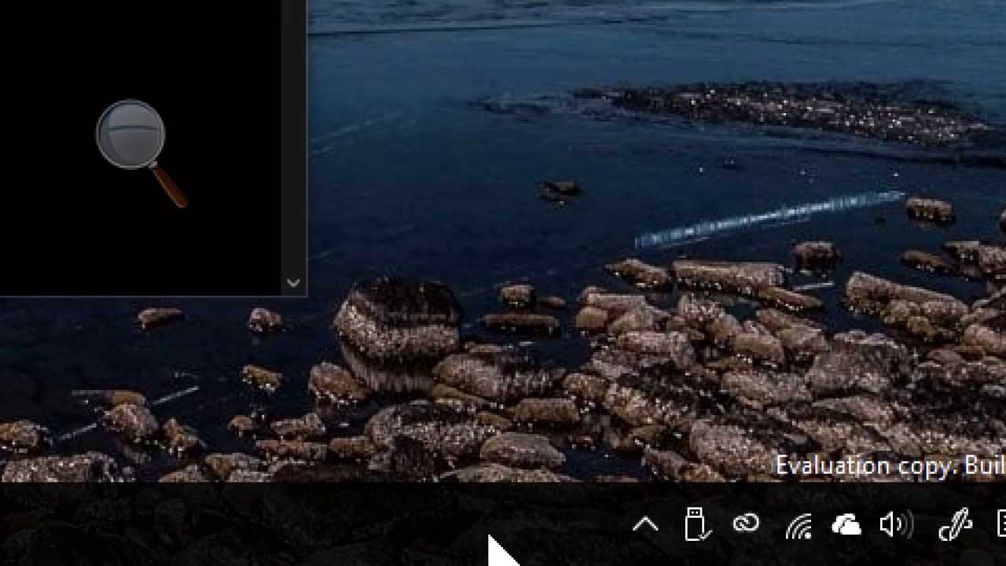
left_click(646, 550)
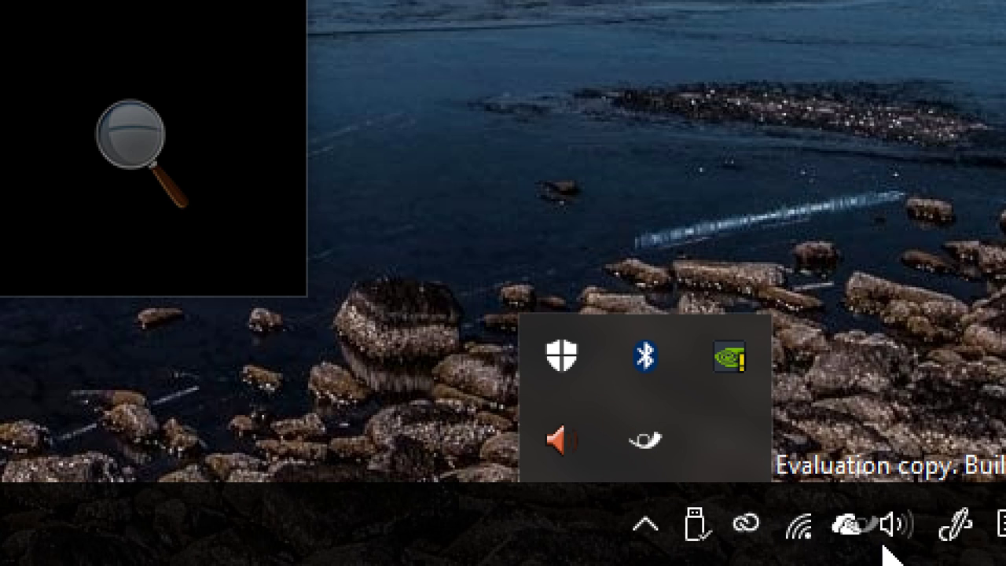
mouse_move(656, 451)
left_mouse_down()
mouse_move(882, 542)
mouse_move(604, 559)
mouse_move(643, 479)
left_mouse_up()
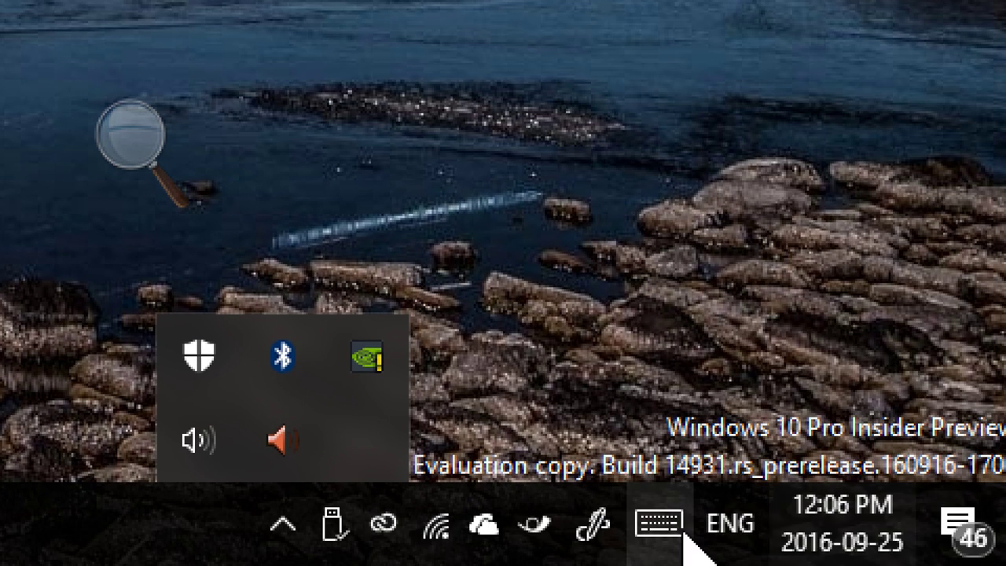
Open the Ear Trumpet volume mixer, then move the standard volume icon back onto the tray
left_click(534, 525)
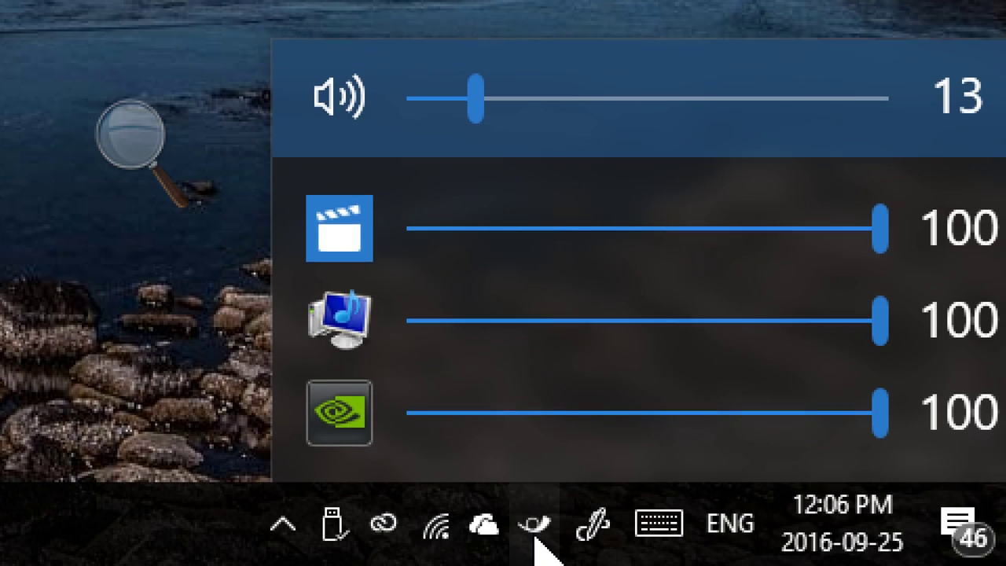
left_click(283, 525)
left_click_drag(193, 442, 567, 534)
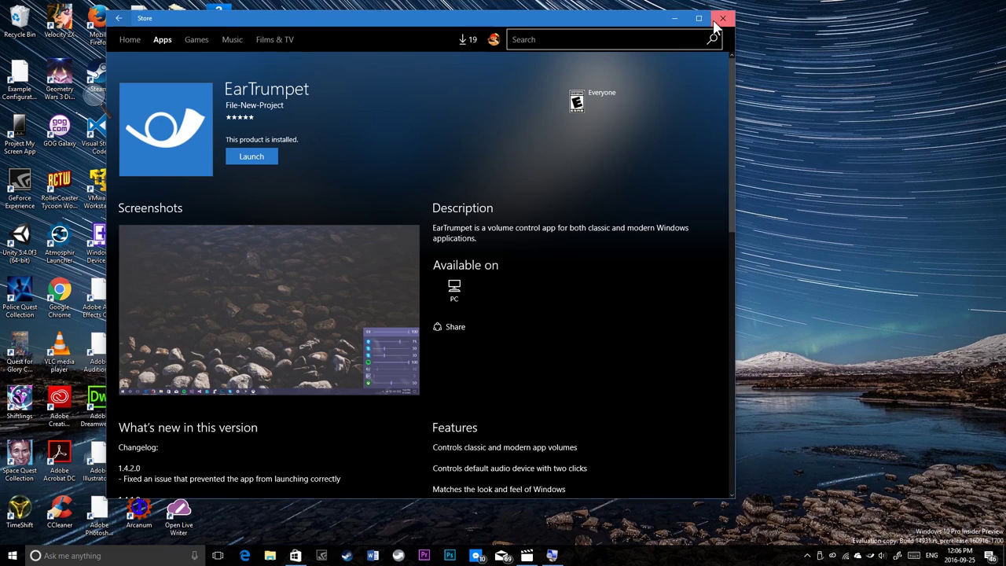
Close the Store, search 'ear t' from the taskbar, and show EarTrumpet under recently added in Start
left_click(721, 17)
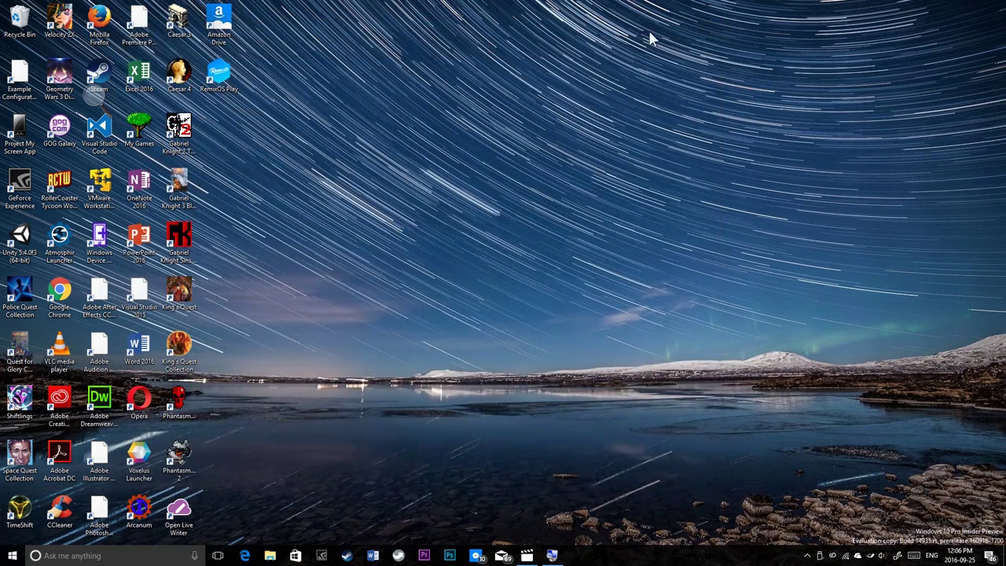
left_click(60, 560)
type("e")
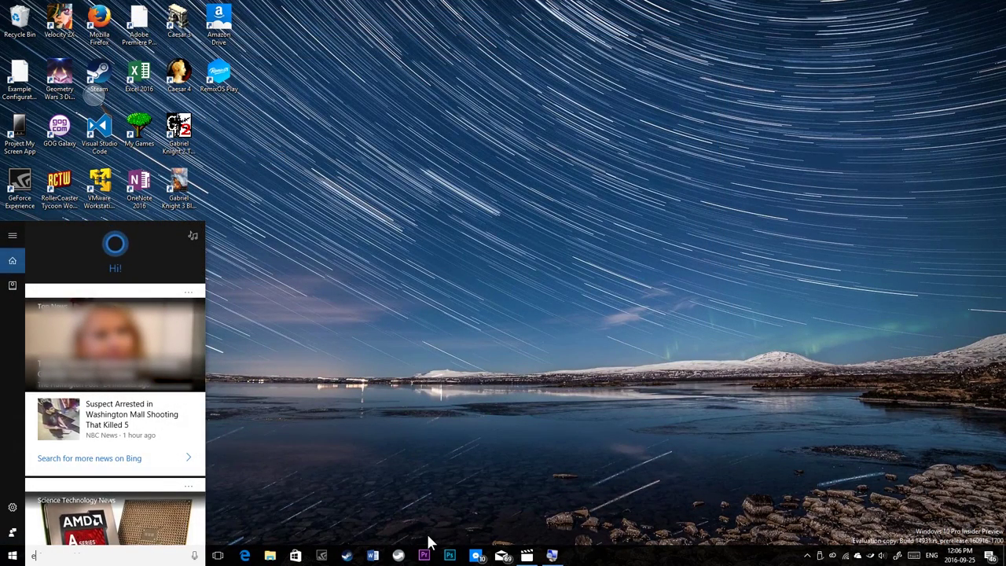
type("ar t")
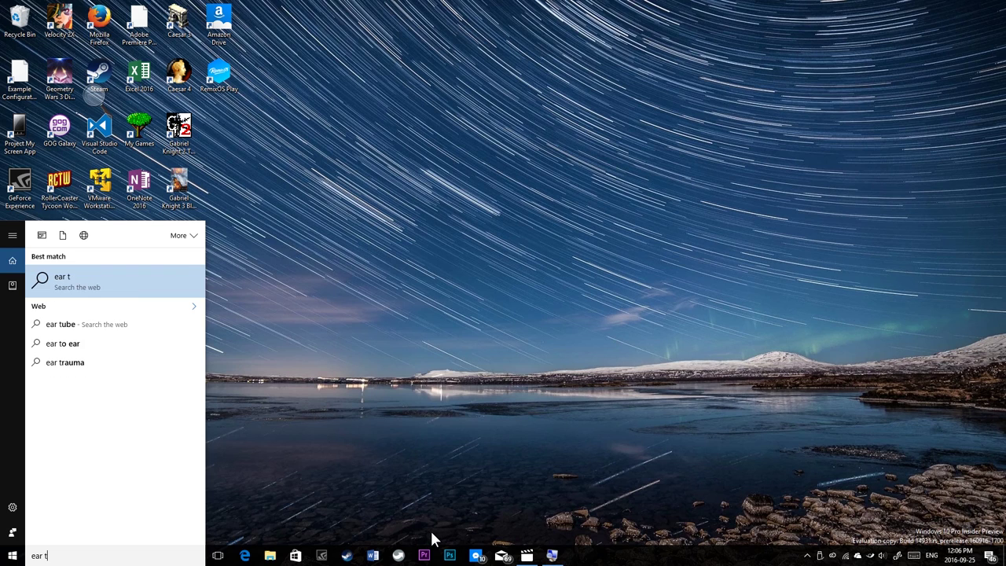
key("super")
key("super")
key("super")
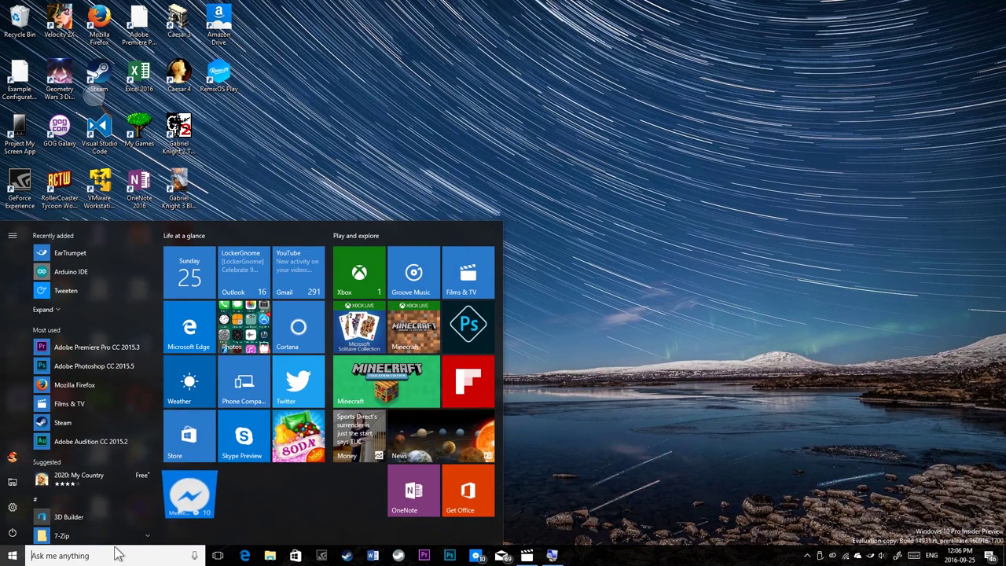